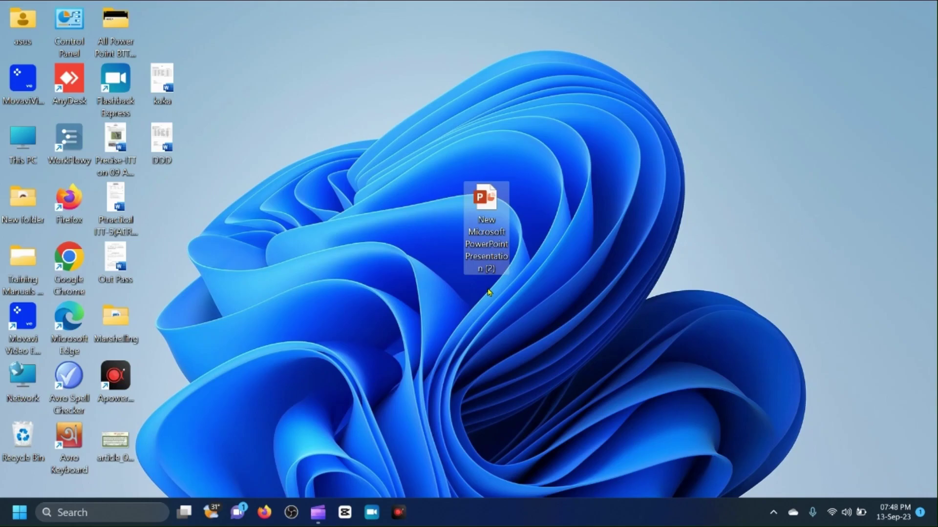
- Open 'New Microsoft PowerPoint Presentation (2)' from the desktop in PowerPoint
{"action": "double_click", "coordinate": [490, 238]}
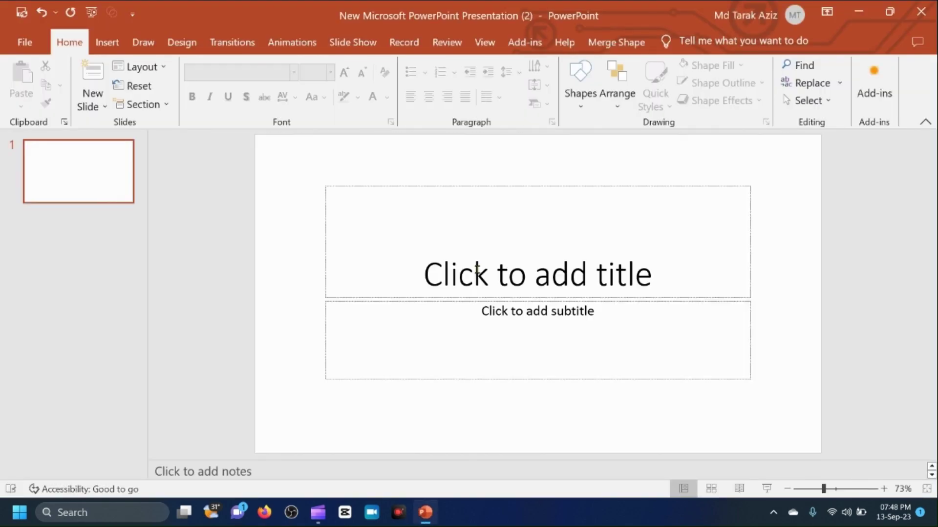
- Switch the slide to the Blank layout and draw a rectangle covering the entire slide
{"action": "left_click", "coordinate": [927, 143]}
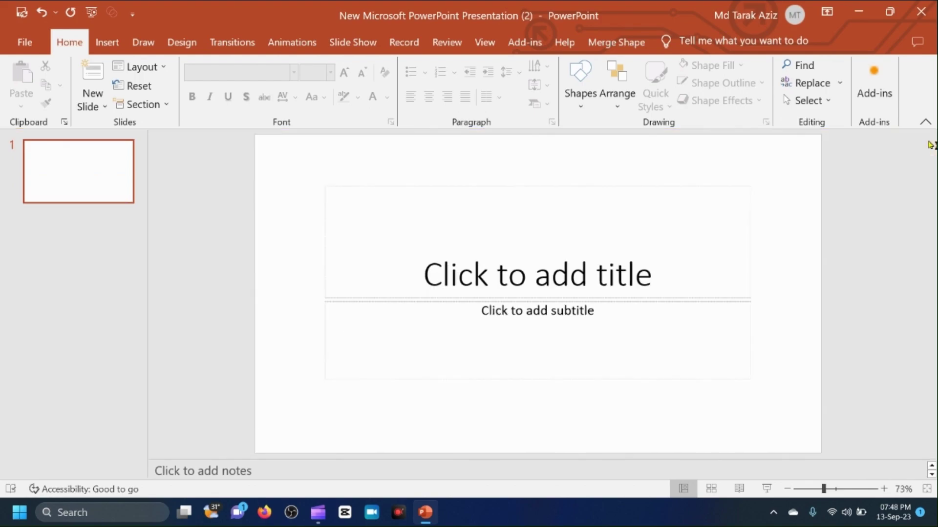
{"action": "left_click", "coordinate": [159, 68]}
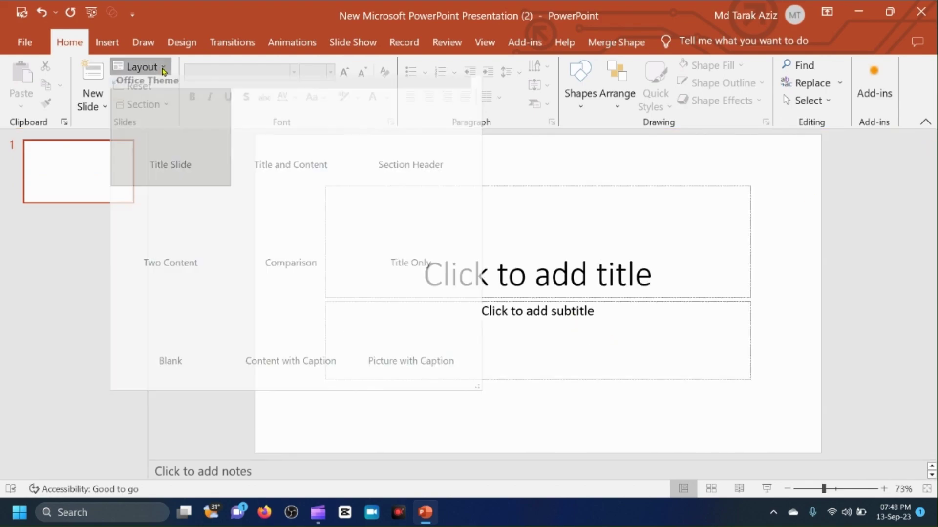
{"action": "left_click", "coordinate": [179, 312]}
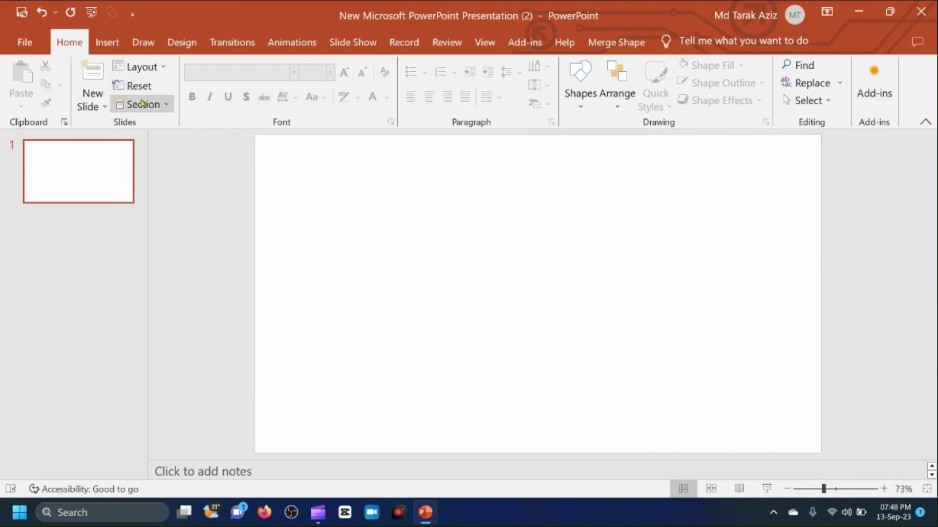
{"action": "left_click", "coordinate": [107, 45]}
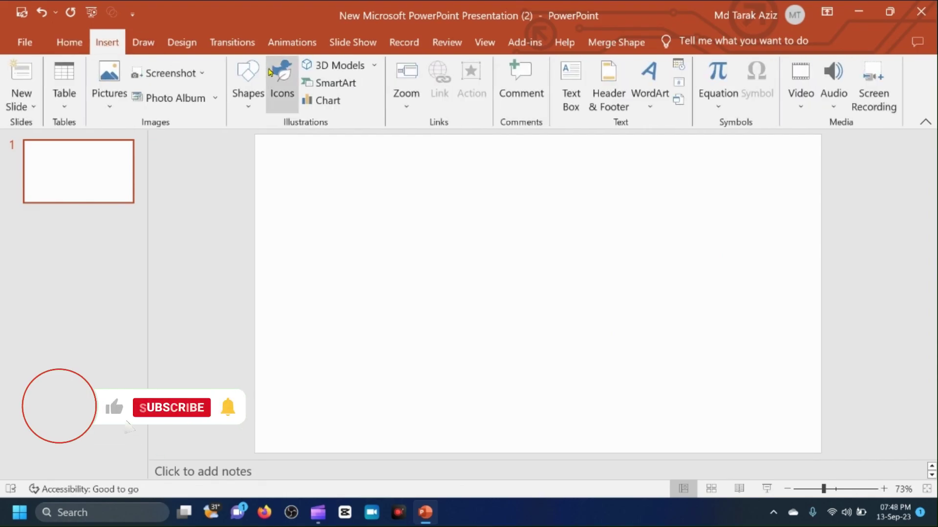
{"action": "left_click", "coordinate": [248, 72]}
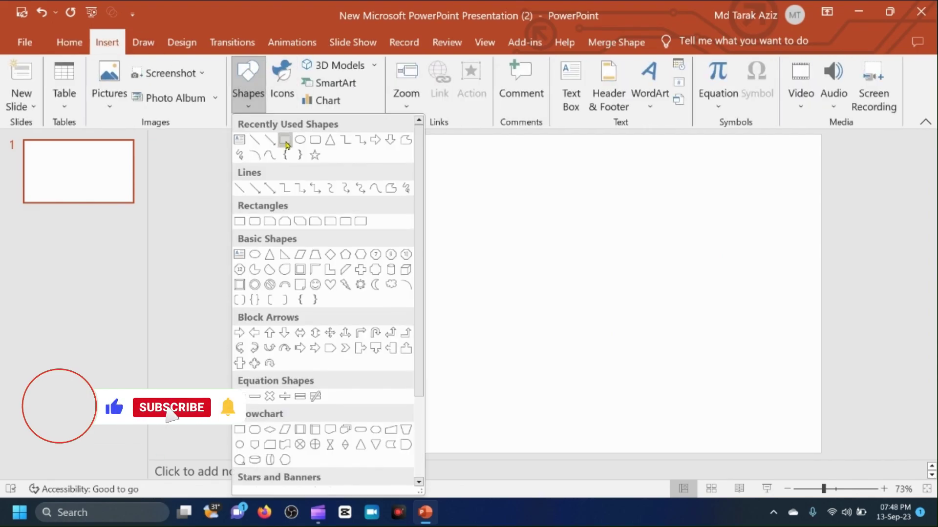
{"action": "left_click", "coordinate": [255, 140]}
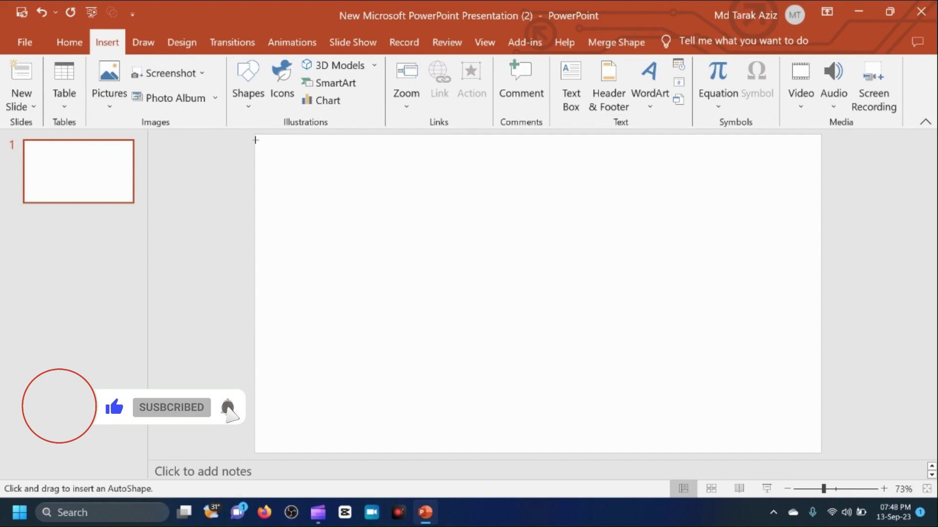
{"action": "mouse_move", "coordinate": [256, 136]}
{"action": "left_mouse_down"}
{"action": "mouse_move", "coordinate": [744, 380]}
{"action": "mouse_move", "coordinate": [819, 447]}
{"action": "left_mouse_up"}
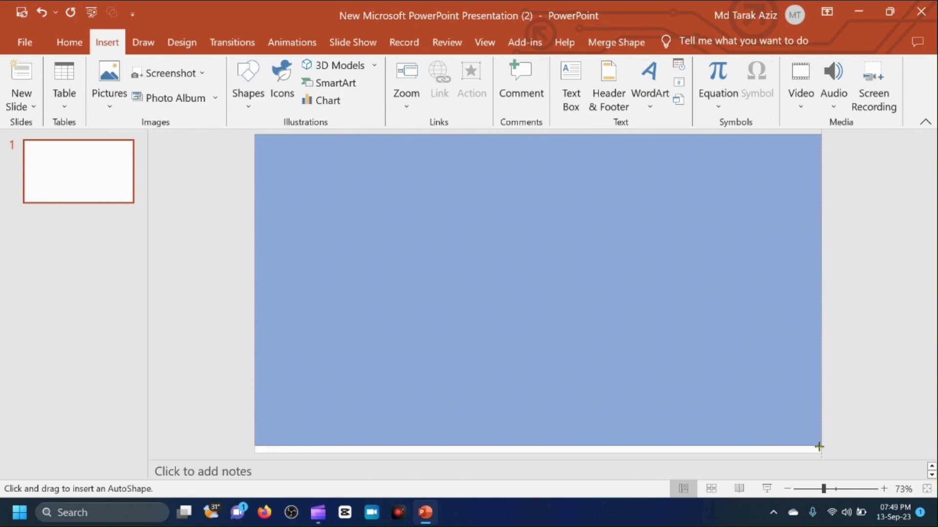
{"action": "left_click_drag", "start_coordinate": [819, 447], "coordinate": [821, 453]}
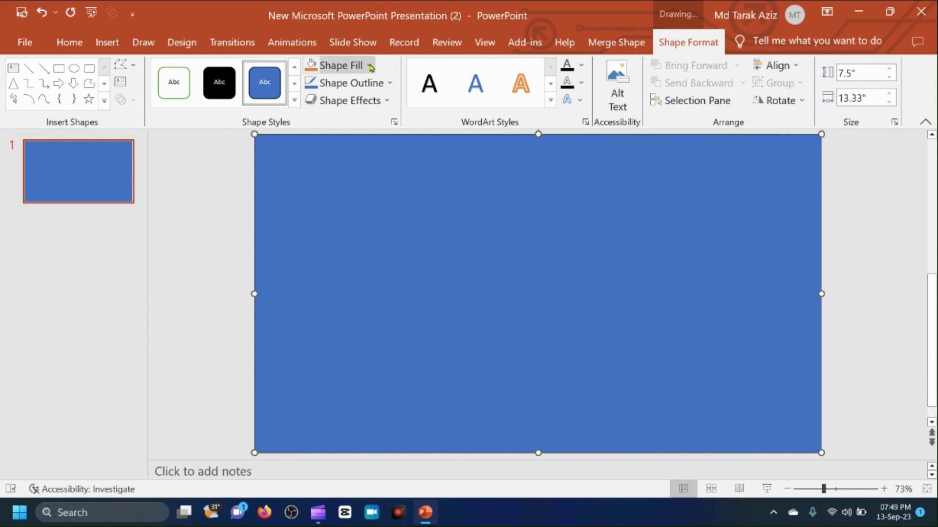
- Fill the rectangle gold and remove its outline
{"action": "left_click", "coordinate": [344, 65]}
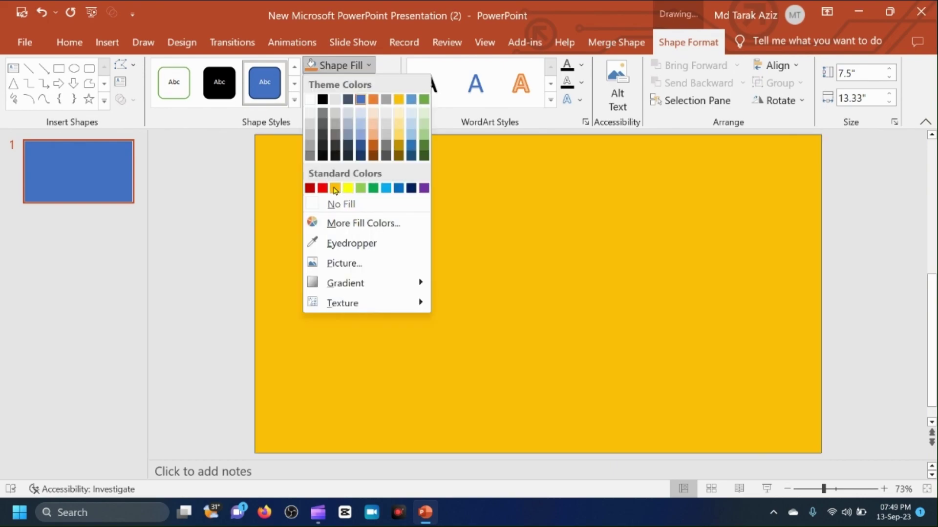
{"action": "left_click", "coordinate": [335, 188]}
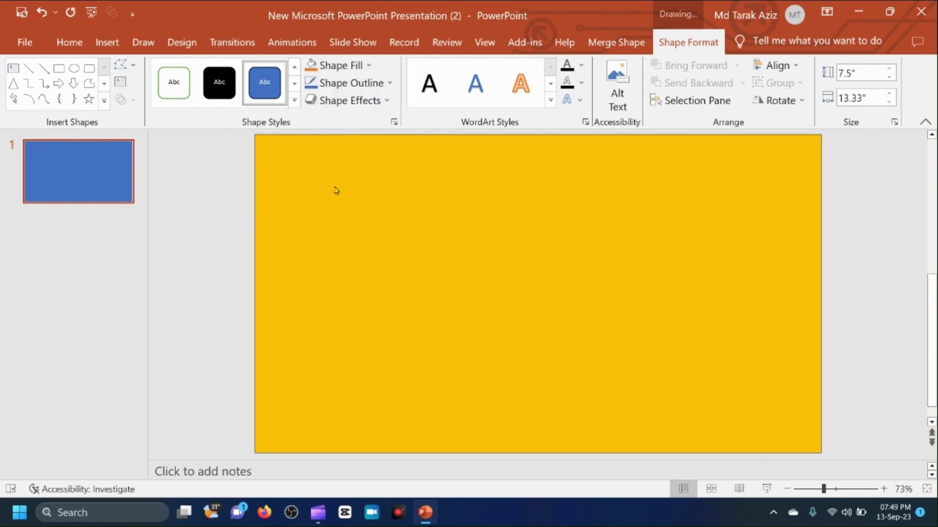
{"action": "left_click", "coordinate": [384, 83]}
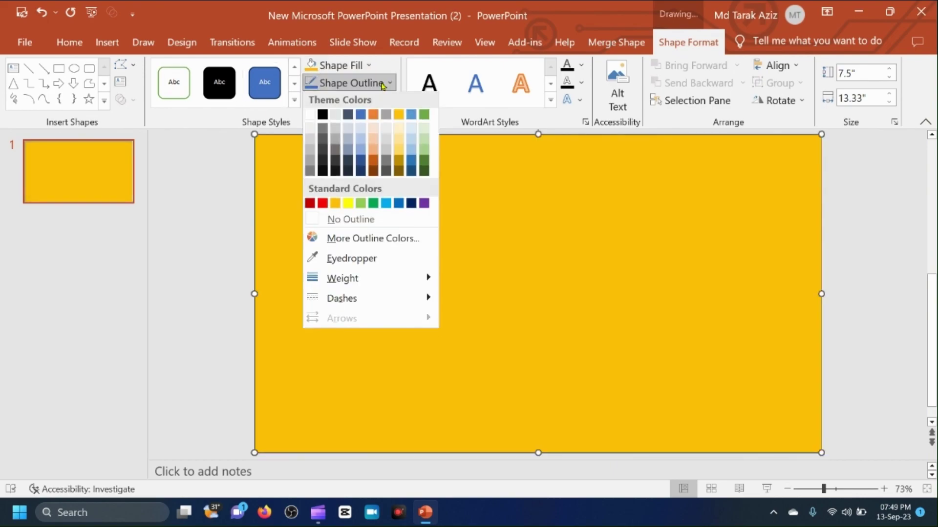
{"action": "left_click", "coordinate": [348, 223]}
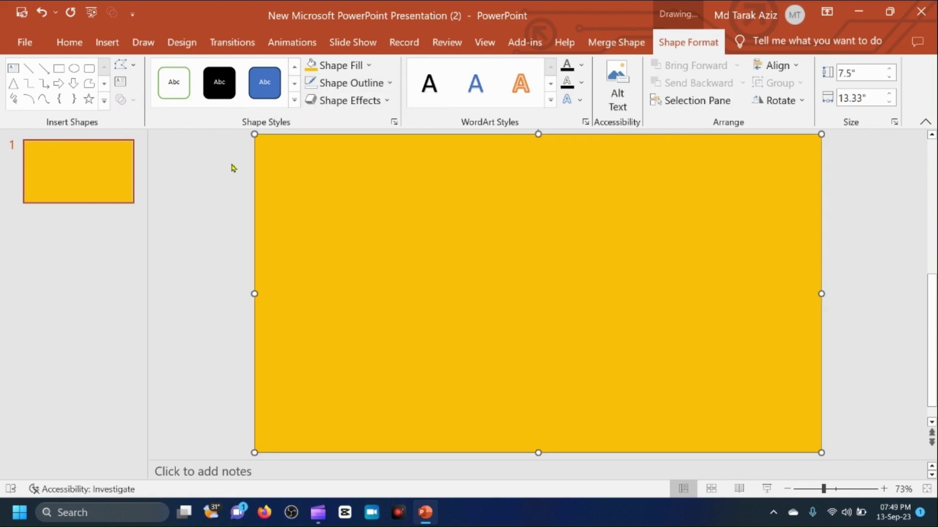
{"action": "left_click", "coordinate": [107, 42]}
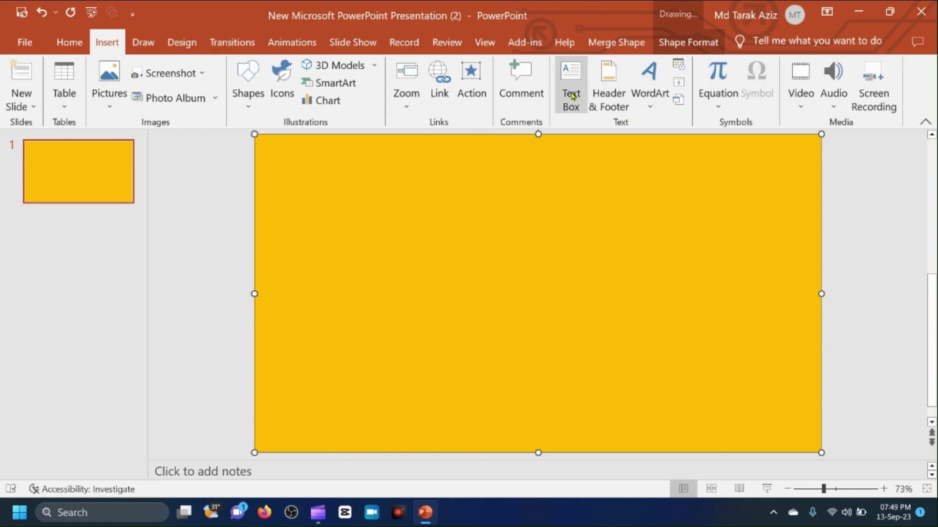
- Draw a text box across the slide centre and start typing 'Channel Name'
{"action": "left_click", "coordinate": [570, 86]}
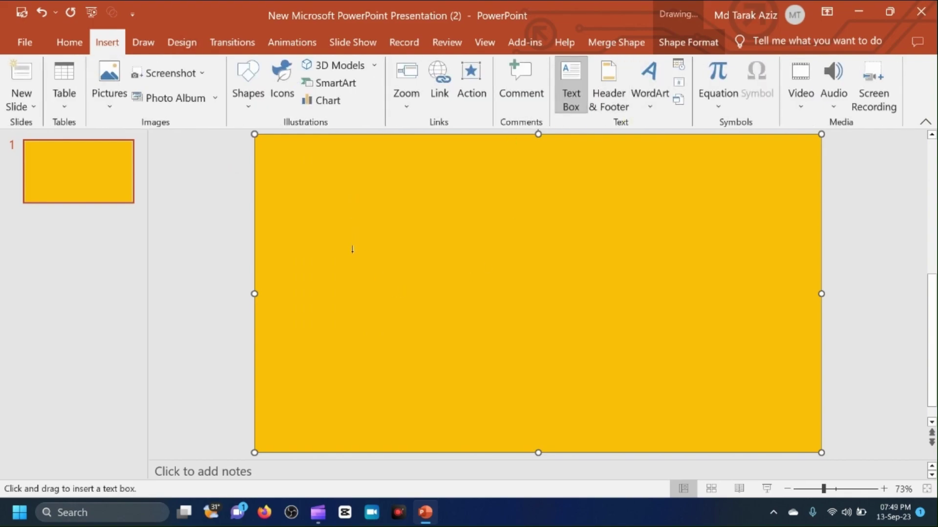
{"action": "left_click_drag", "start_coordinate": [352, 252], "coordinate": [698, 296]}
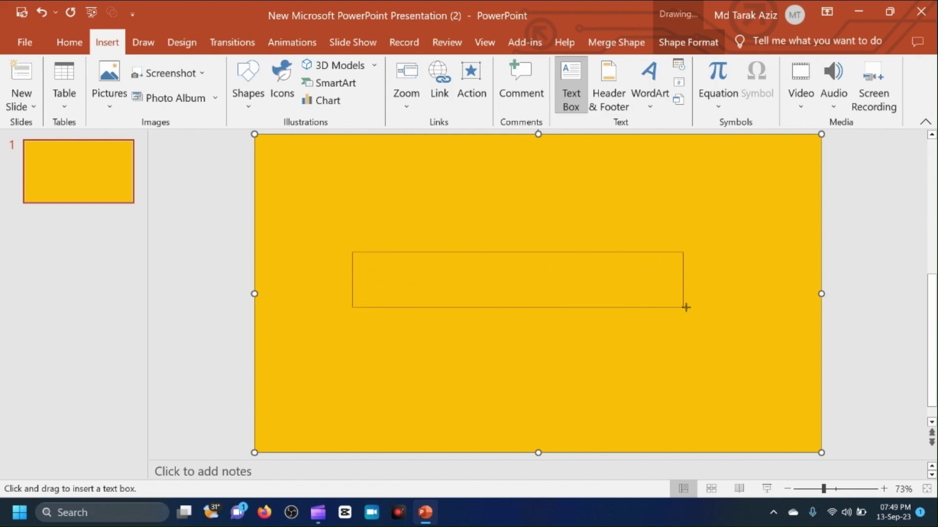
{"action": "left_click_drag", "start_coordinate": [699, 291], "coordinate": [698, 293]}
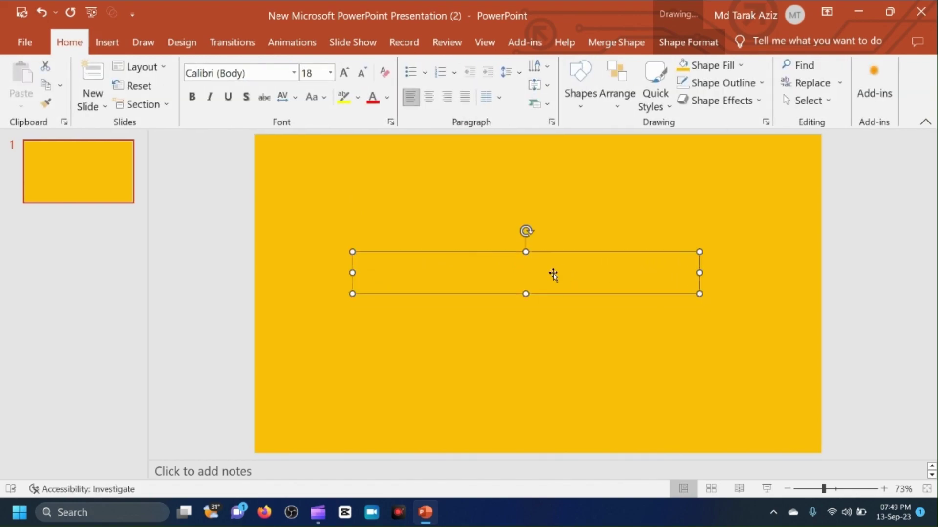
{"action": "type", "text": "c"}
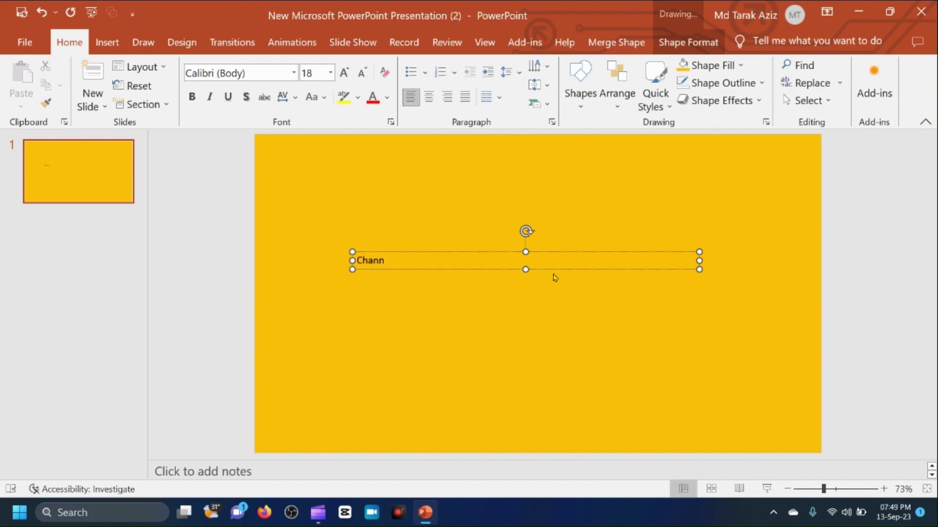
{"action": "type", "text": "Name"}
- Format all of the 'Channel Name' text as Arial Rounded MT Bold at 75 pt
{"action": "key", "text": "ctrl+a"}
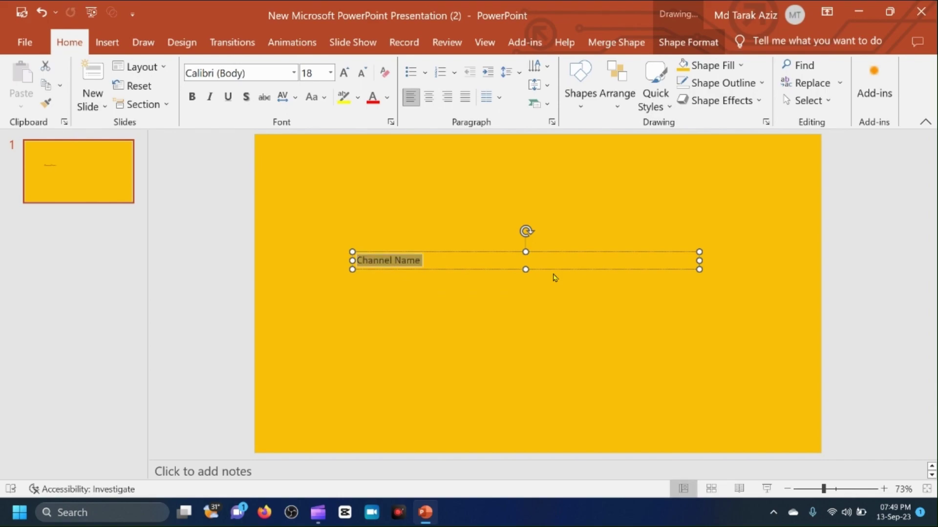
{"action": "left_click", "coordinate": [294, 75]}
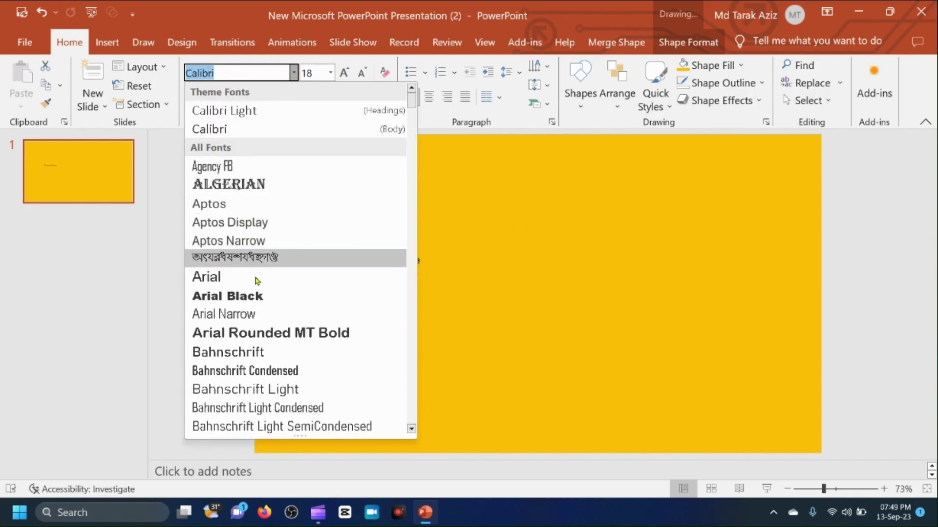
{"action": "left_click", "coordinate": [290, 334]}
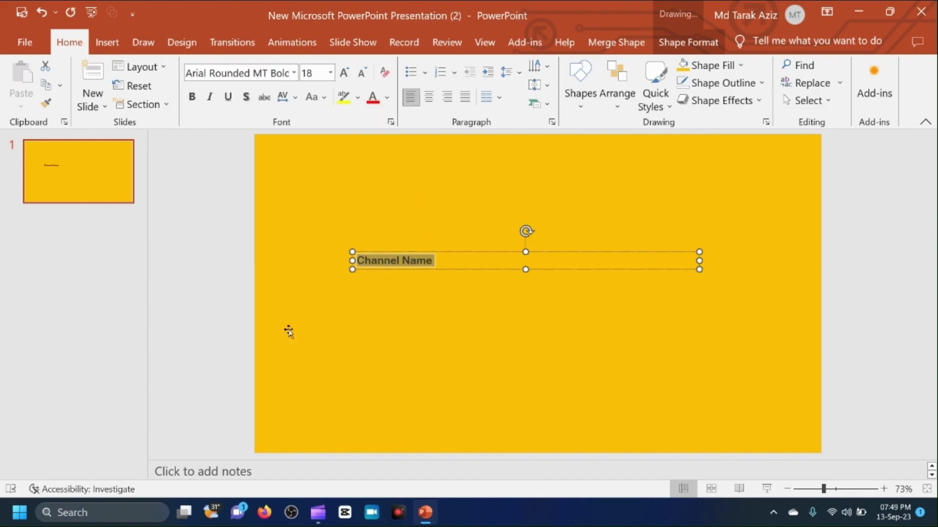
{"action": "left_click", "coordinate": [313, 71]}
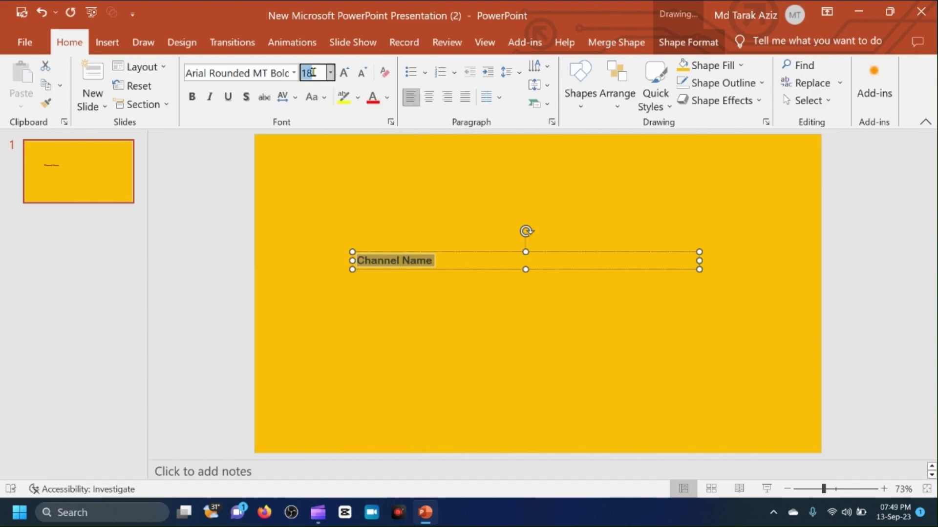
{"action": "type", "text": "75"}
{"action": "left_click", "coordinate": [430, 216]}
{"action": "left_click", "coordinate": [508, 288]}
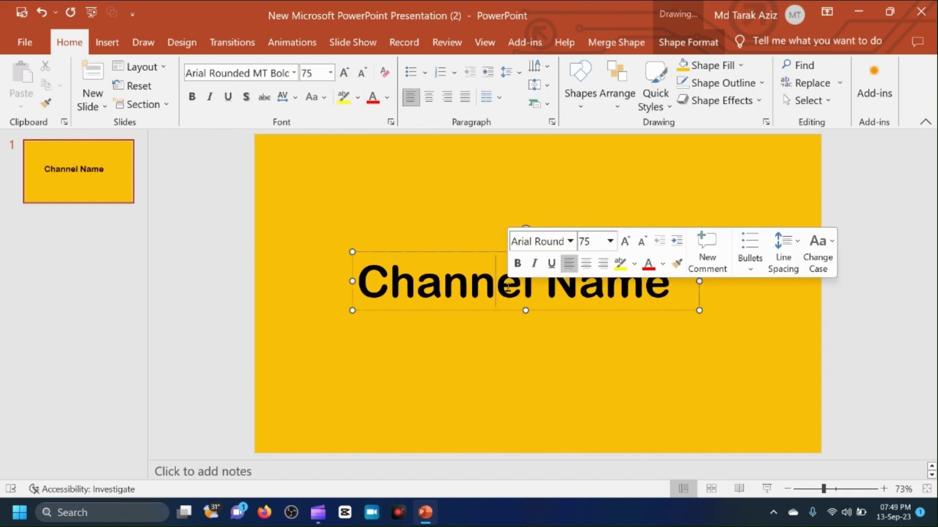
{"action": "left_click", "coordinate": [421, 233]}
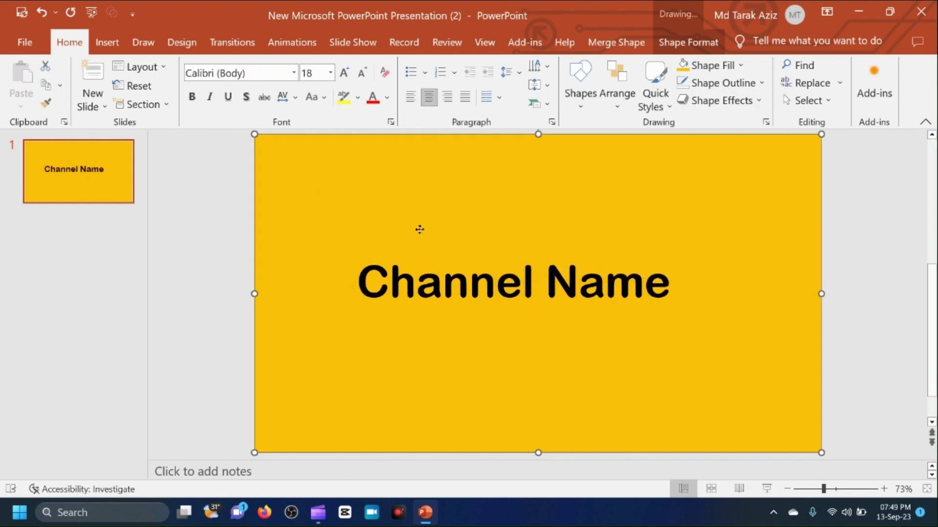
{"action": "left_click", "coordinate": [427, 282]}
- Centre the Channel Name text box horizontally and vertically on the slide
{"action": "left_click", "coordinate": [624, 90]}
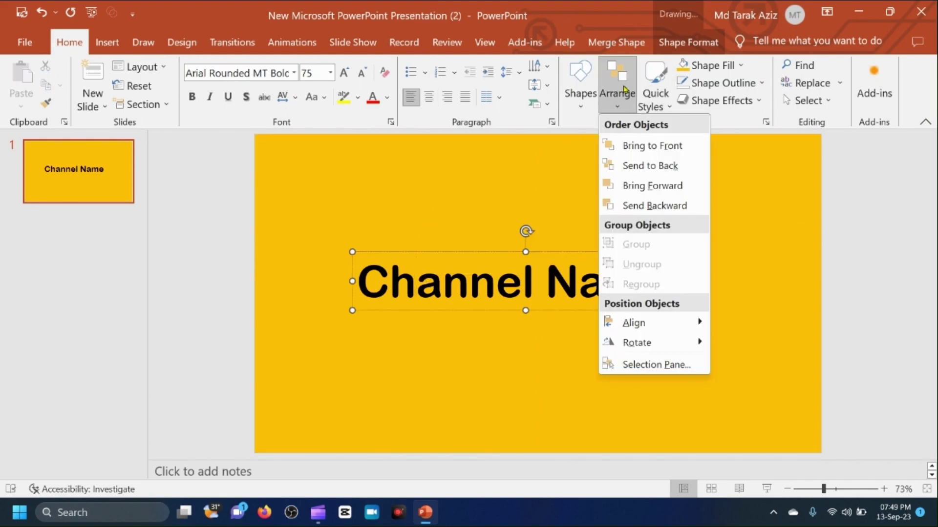
{"action": "left_click", "coordinate": [646, 322]}
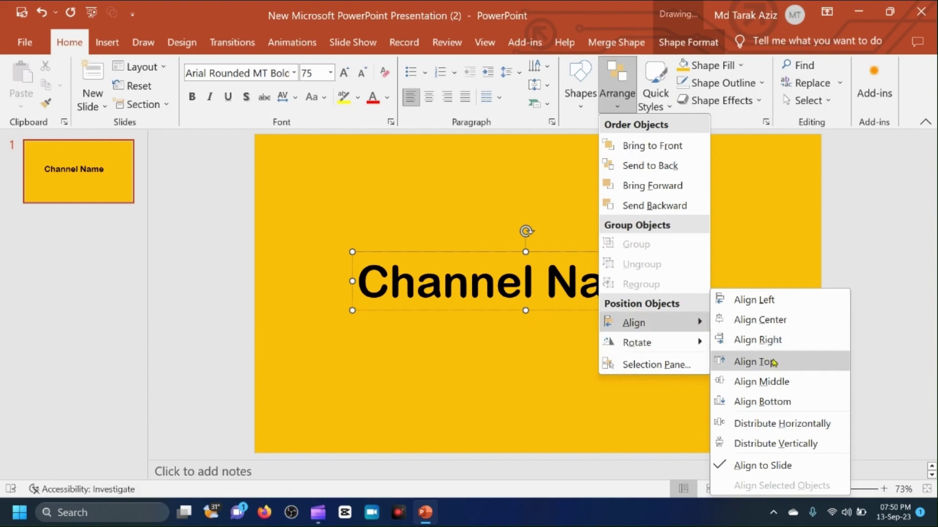
{"action": "left_click", "coordinate": [768, 322]}
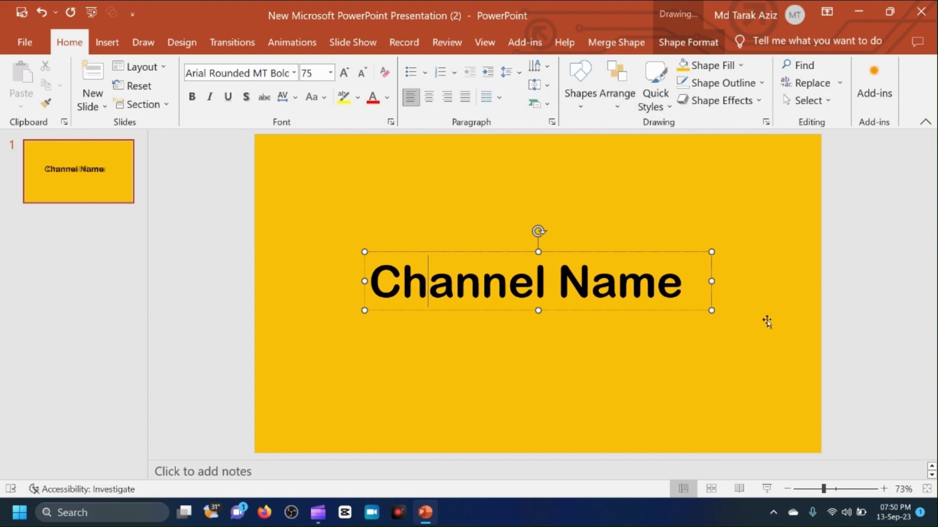
{"action": "left_click", "coordinate": [632, 98]}
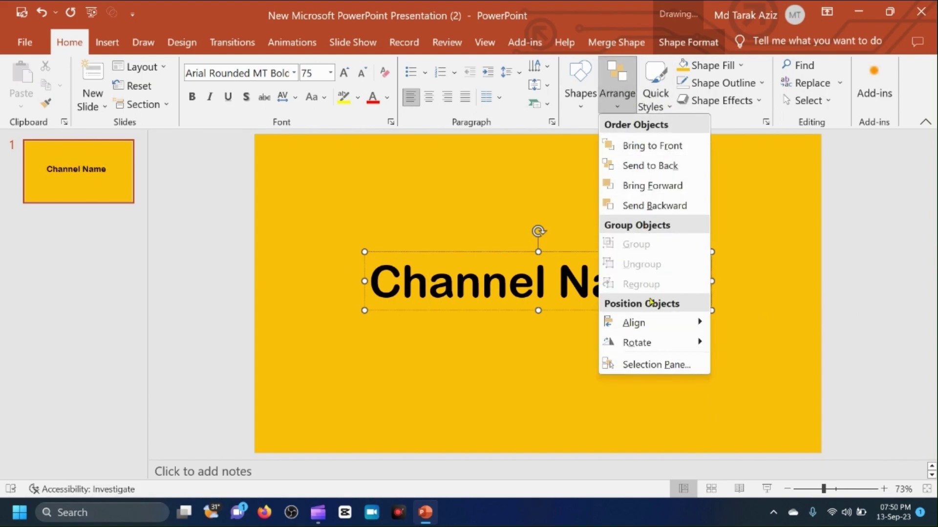
{"action": "mouse_move", "coordinate": [635, 322]}
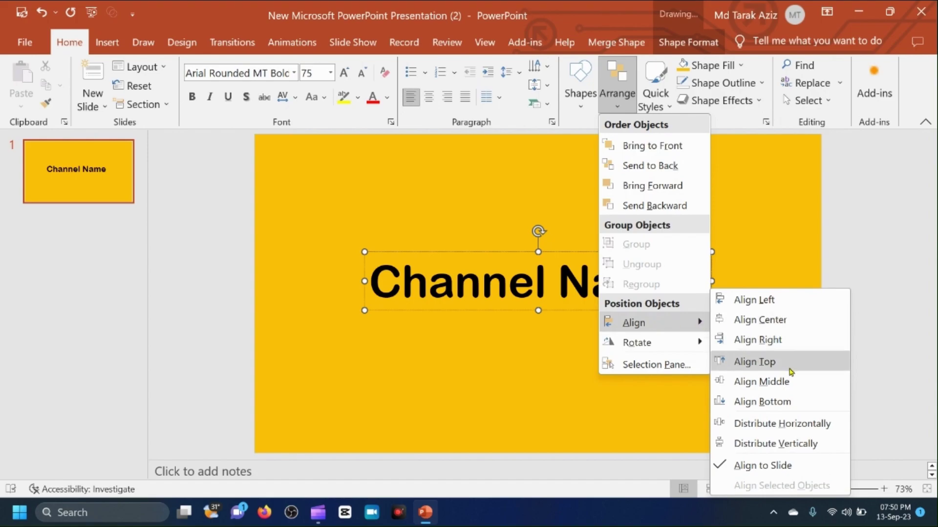
{"action": "left_click", "coordinate": [776, 382]}
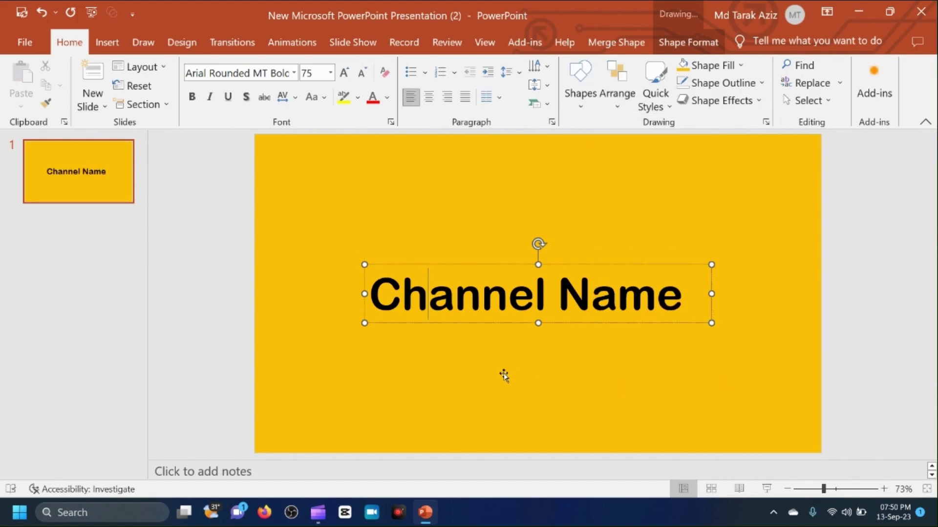
- Select the gold background rectangle together with the Channel Name text box
{"action": "left_click", "coordinate": [372, 161]}
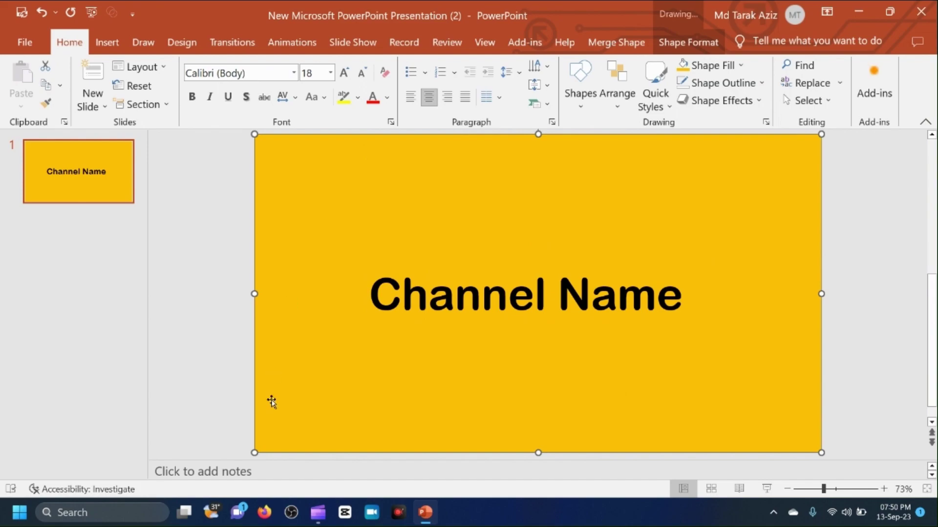
{"action": "left_click", "coordinate": [455, 291]}
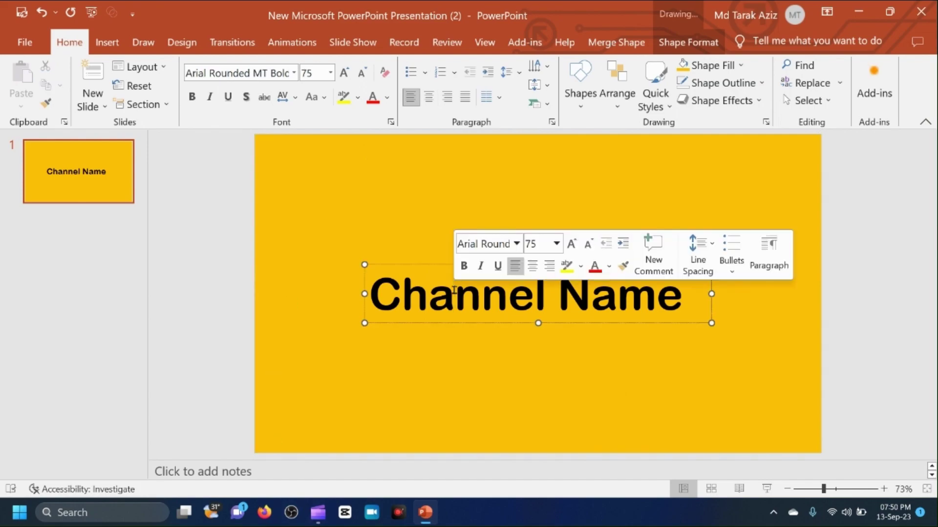
{"action": "left_click", "coordinate": [403, 196]}
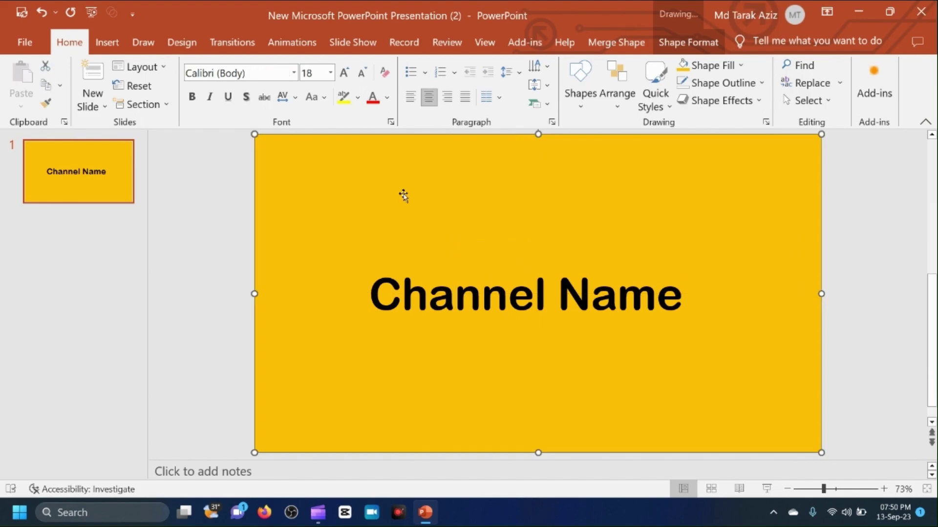
{"action": "left_click", "coordinate": [464, 302]}
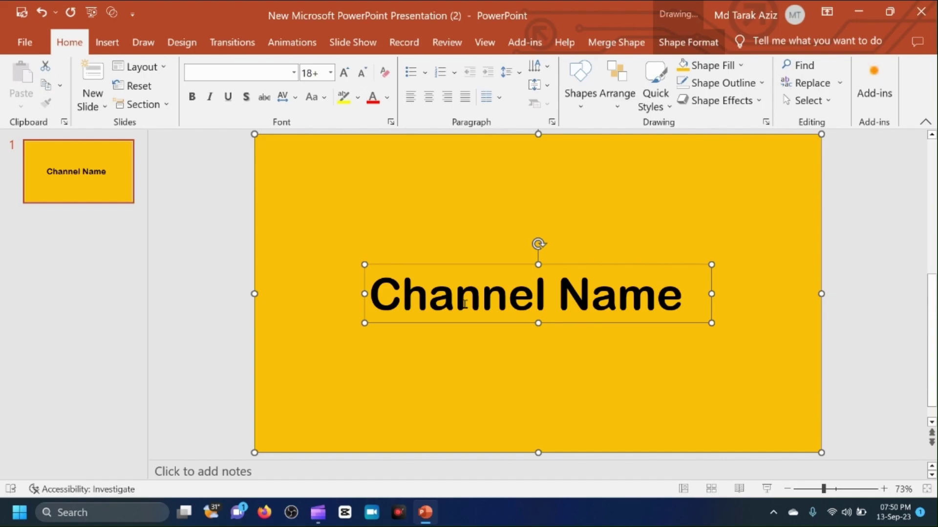
- Use Merge Shapes > Subtract to cut 'Channel Name' out of the gold rectangle
{"action": "left_click", "coordinate": [681, 43]}
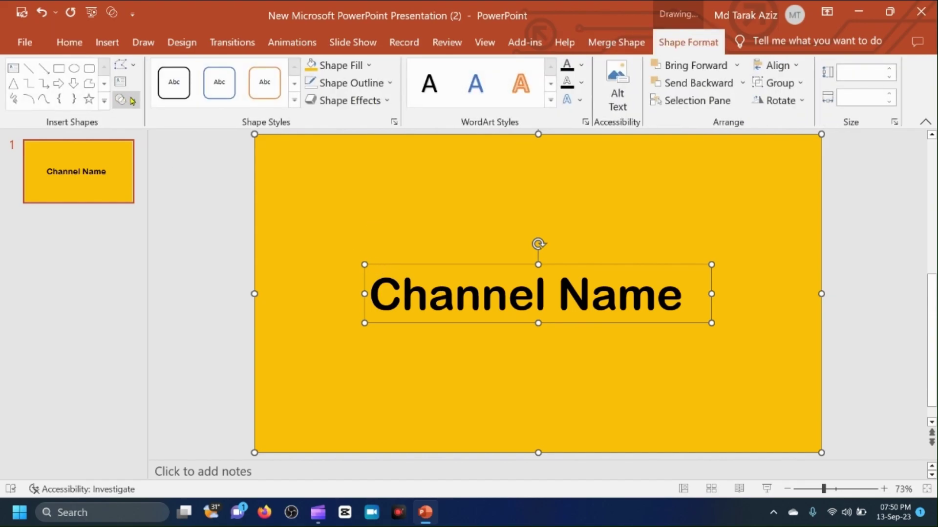
{"action": "left_click", "coordinate": [132, 101]}
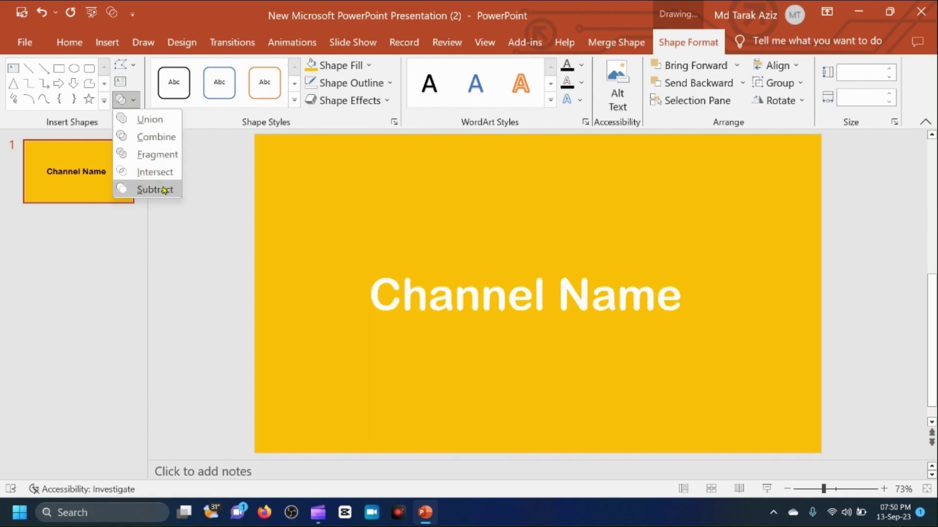
{"action": "left_click", "coordinate": [164, 190]}
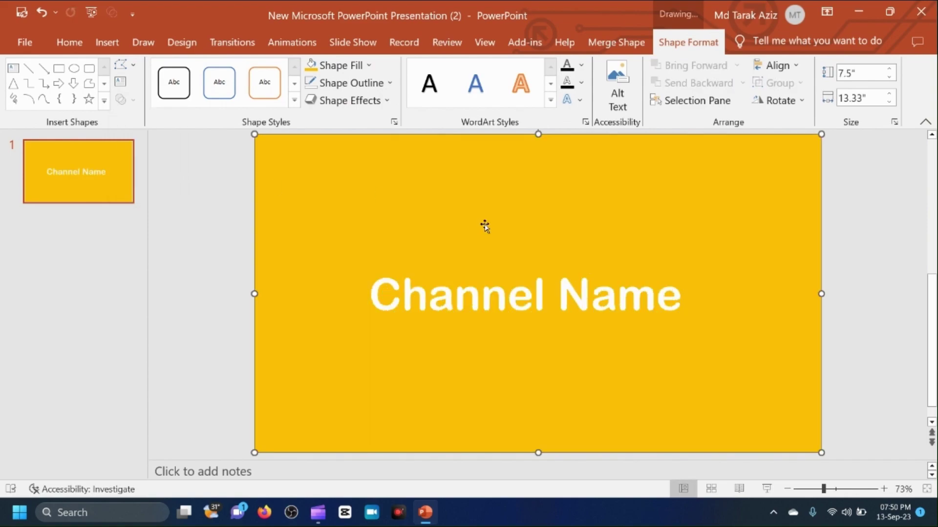
{"action": "left_click", "coordinate": [105, 43]}
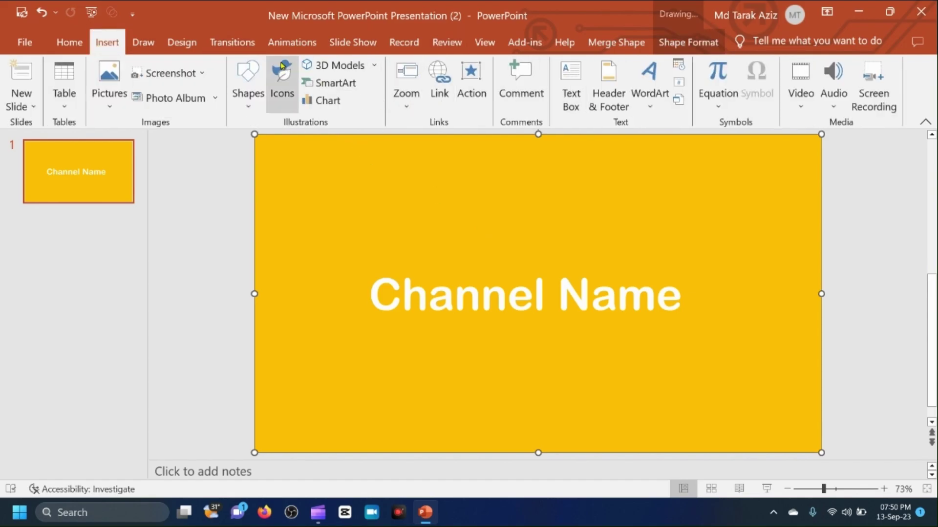
- Draw a thin black, outline-free bar right of Channel Name and duplicate it
{"action": "left_click", "coordinate": [252, 69]}
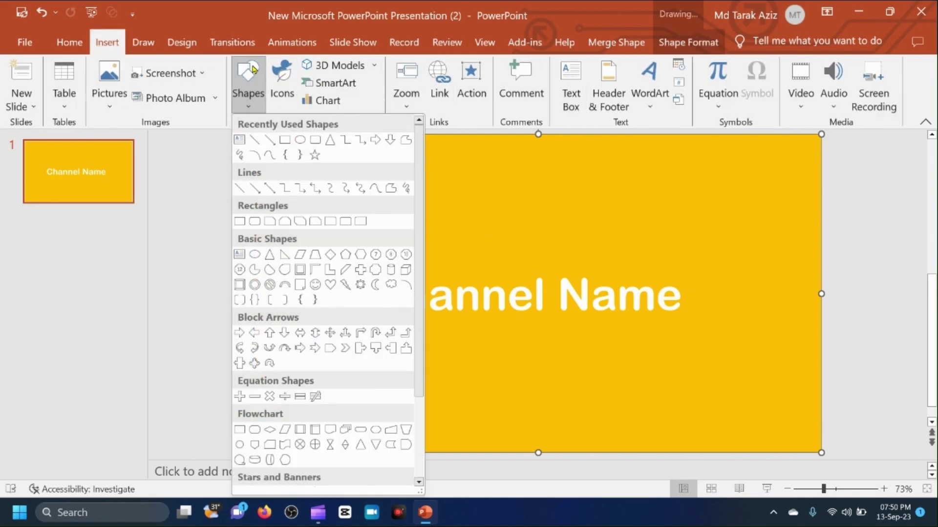
{"action": "left_click", "coordinate": [285, 140]}
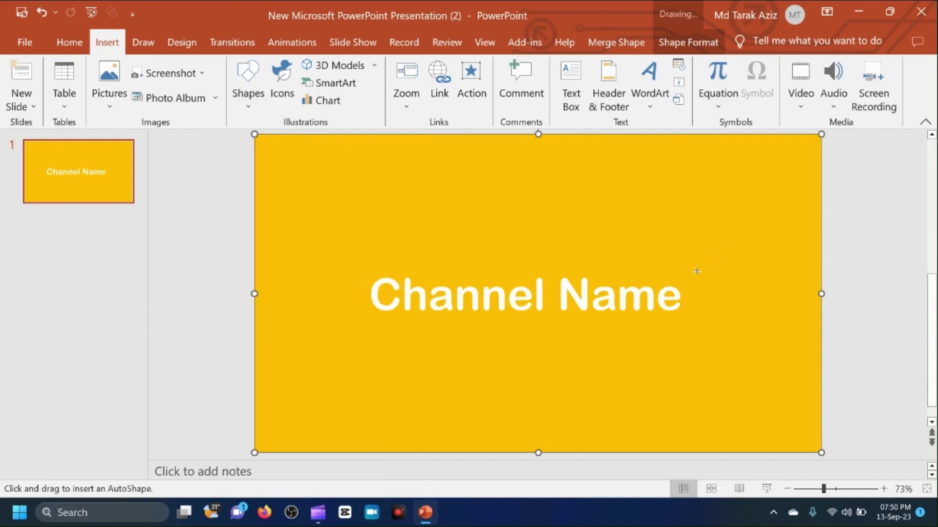
{"action": "mouse_move", "coordinate": [697, 288]}
{"action": "left_mouse_down"}
{"action": "mouse_move", "coordinate": [716, 332]}
{"action": "mouse_move", "coordinate": [709, 345]}
{"action": "mouse_move", "coordinate": [702, 300]}
{"action": "left_mouse_up"}
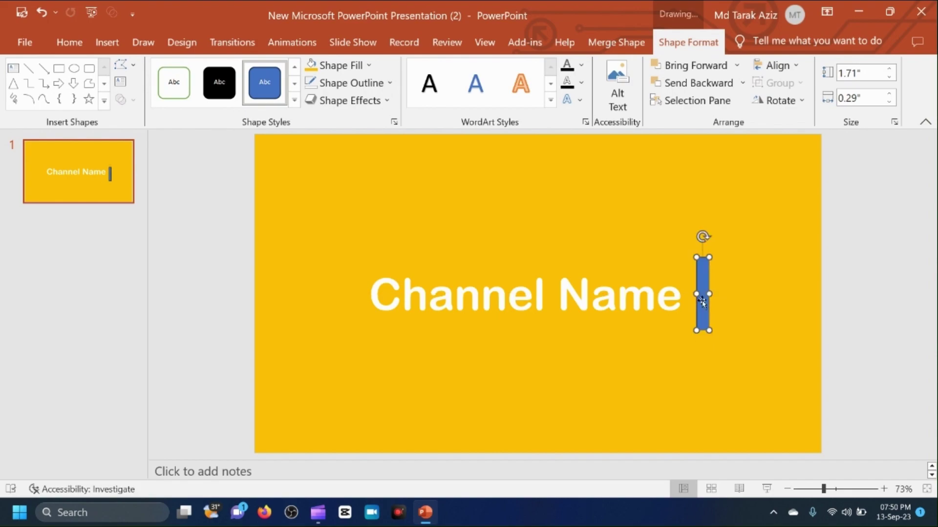
{"action": "left_click", "coordinate": [369, 66]}
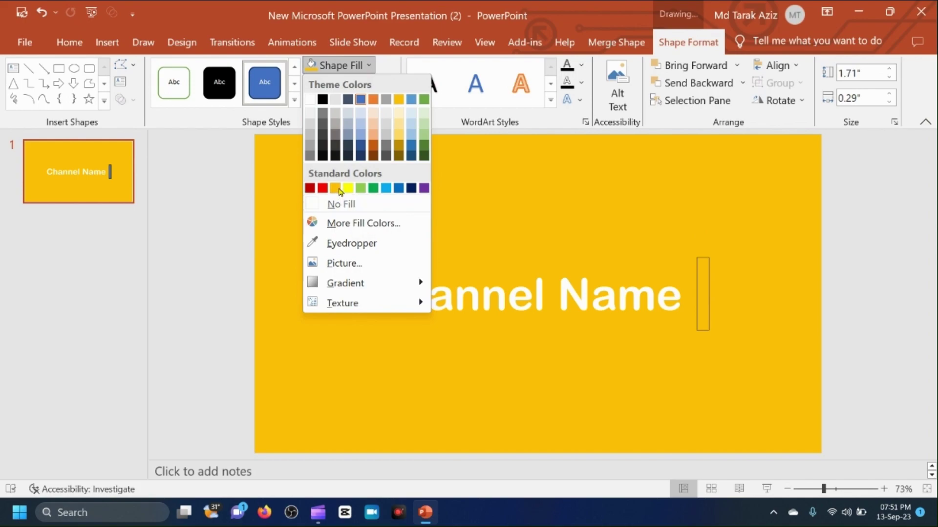
{"action": "left_click", "coordinate": [323, 100]}
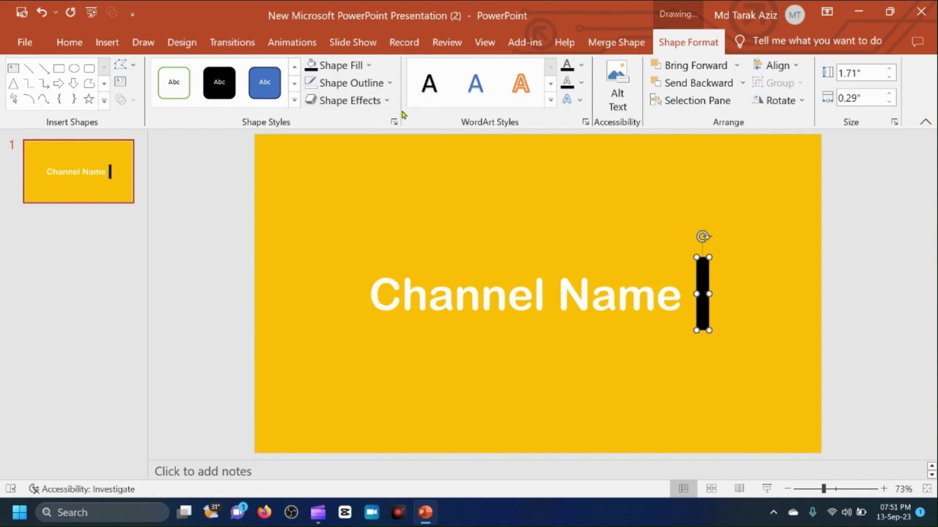
{"action": "left_click", "coordinate": [382, 83]}
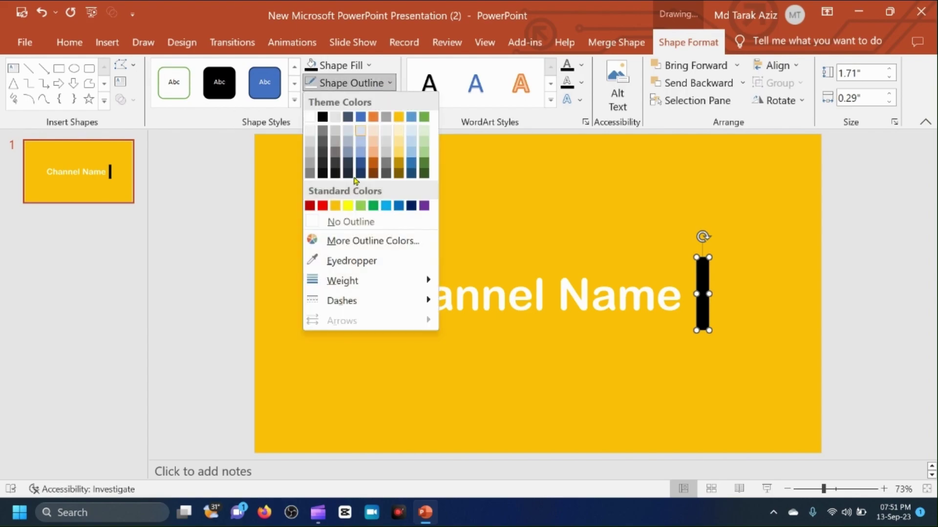
{"action": "left_click", "coordinate": [343, 224]}
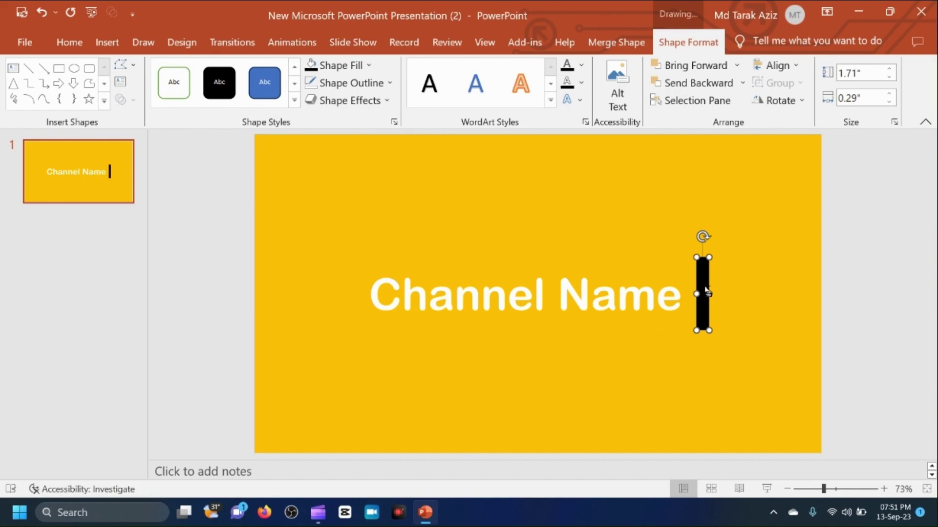
{"action": "key", "text": "ctrl+d"}
- Widen the duplicated black rectangle so it covers all of Channel Name
{"action": "left_click_drag", "start_coordinate": [714, 290], "coordinate": [926, 288]}
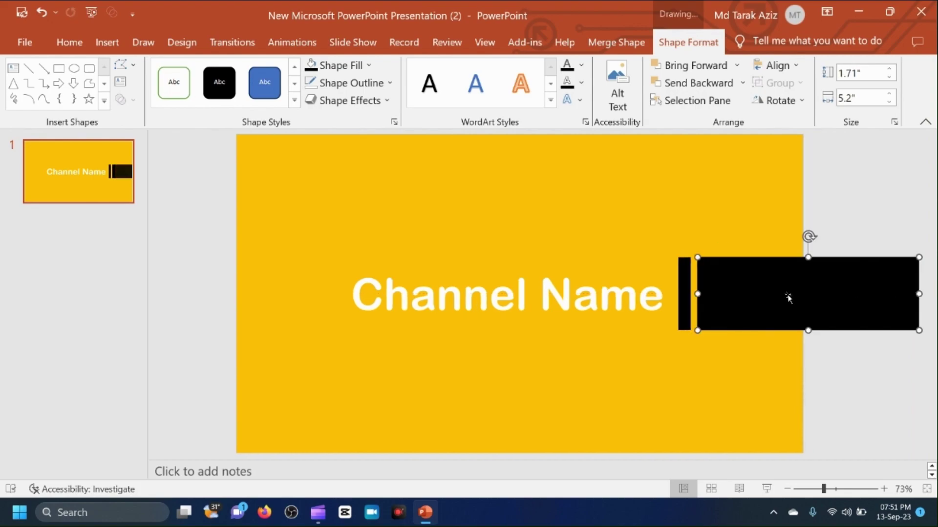
{"action": "mouse_move", "coordinate": [787, 295]}
{"action": "left_mouse_down"}
{"action": "mouse_move", "coordinate": [497, 299]}
{"action": "mouse_move", "coordinate": [544, 298]}
{"action": "left_mouse_up"}
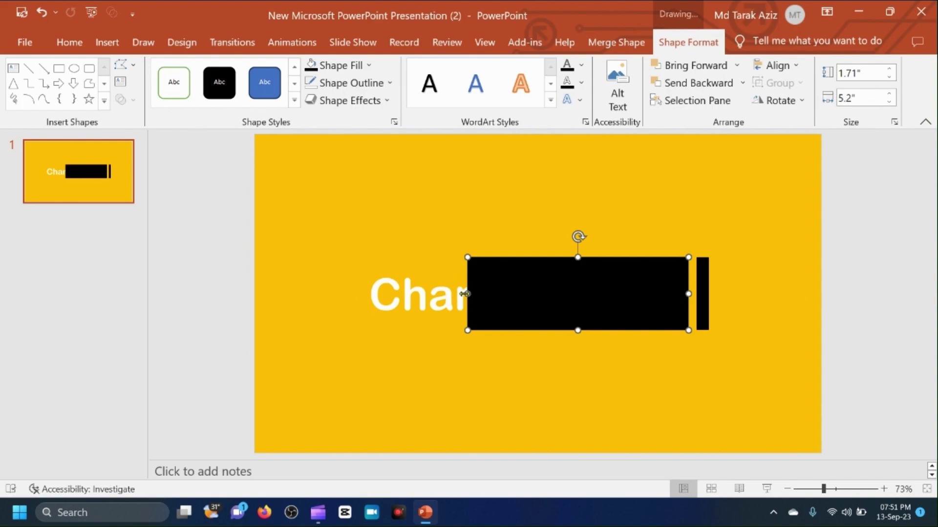
{"action": "left_click_drag", "start_coordinate": [467, 294], "coordinate": [370, 300]}
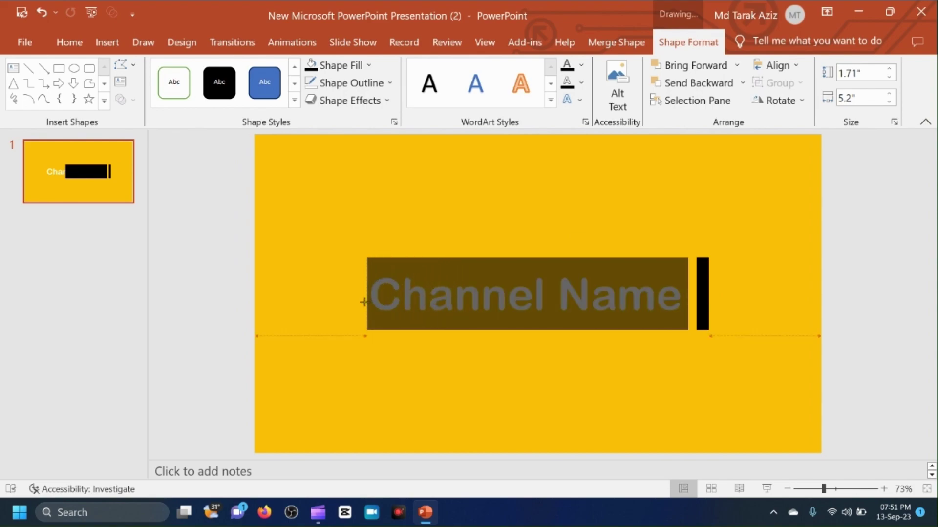
{"action": "left_click_drag", "start_coordinate": [364, 302], "coordinate": [353, 309]}
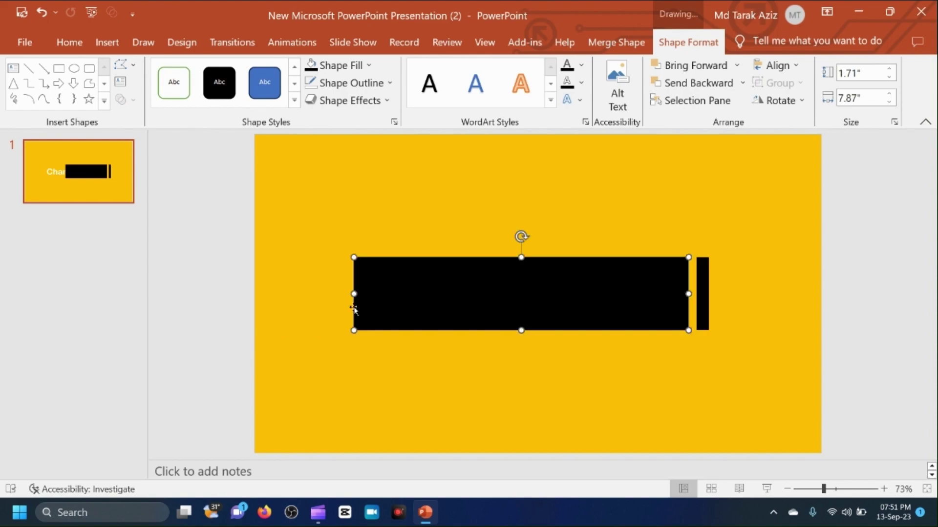
- Move the wide black rectangle off the slide's right edge and send it to back
{"action": "left_click", "coordinate": [812, 489]}
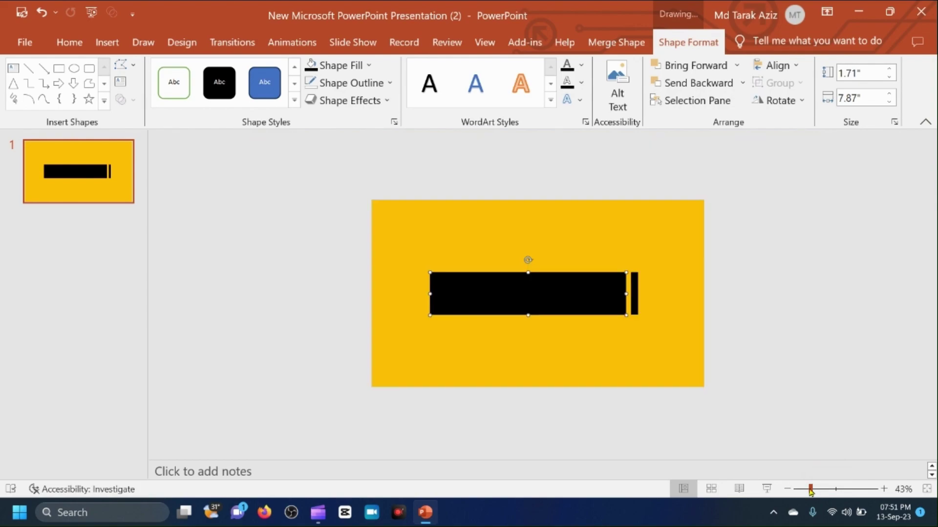
{"action": "mouse_move", "coordinate": [555, 304]}
{"action": "left_mouse_down"}
{"action": "mouse_move", "coordinate": [687, 271]}
{"action": "mouse_move", "coordinate": [762, 299]}
{"action": "left_mouse_up"}
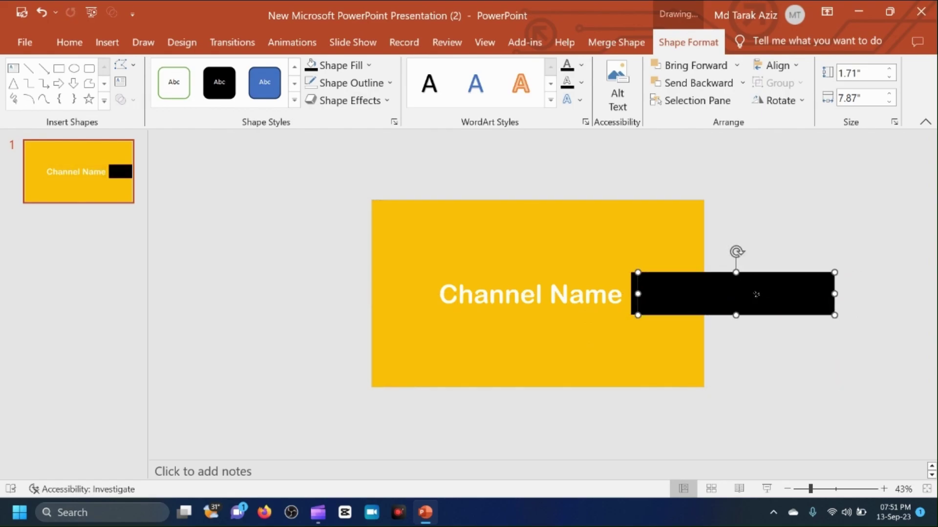
{"action": "right_click", "coordinate": [756, 295]}
{"action": "left_click", "coordinate": [621, 293]}
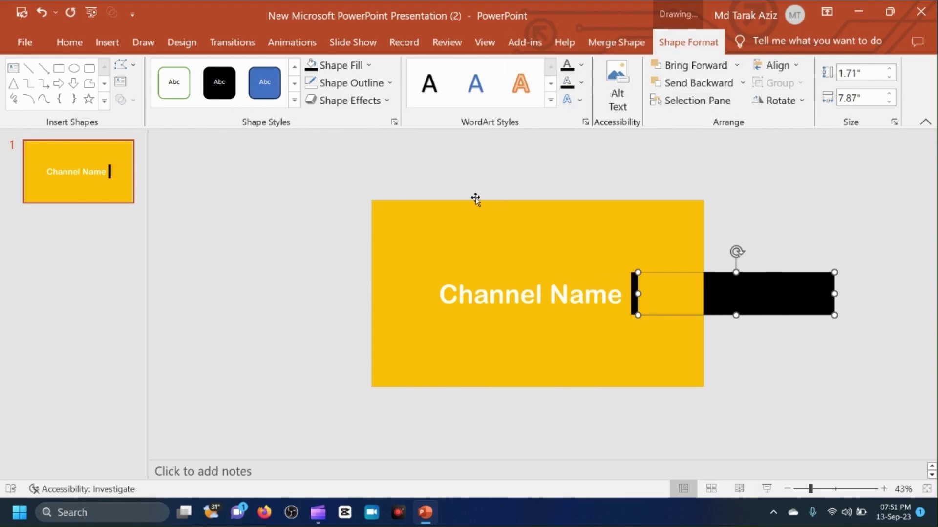
{"action": "left_click", "coordinate": [488, 232]}
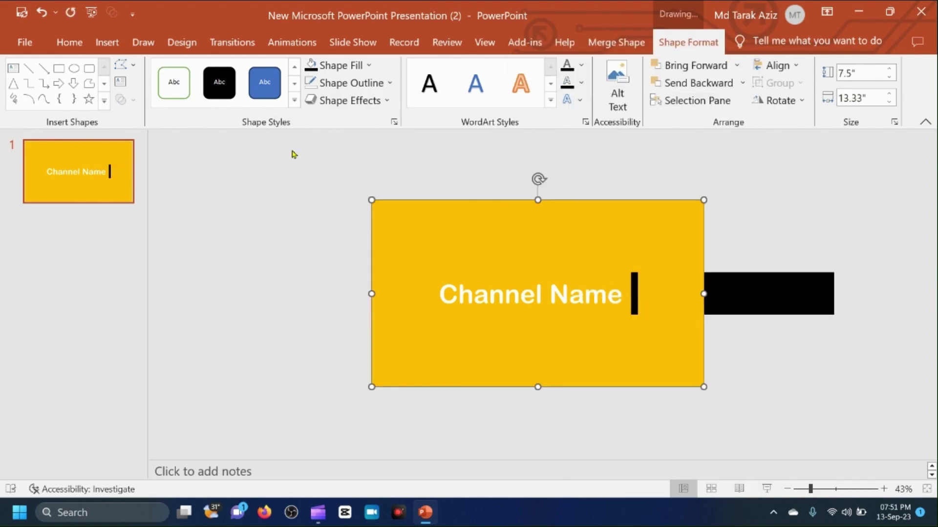
- Give the thin bar a Wipe entrance animation lasting 0.75 seconds, with the Animation Pane open
{"action": "left_click", "coordinate": [299, 45]}
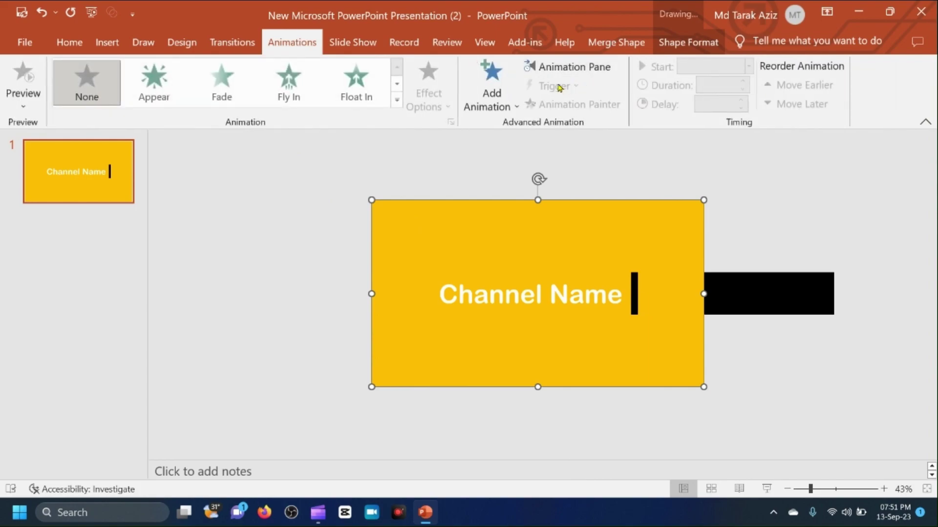
{"action": "left_click", "coordinate": [574, 66]}
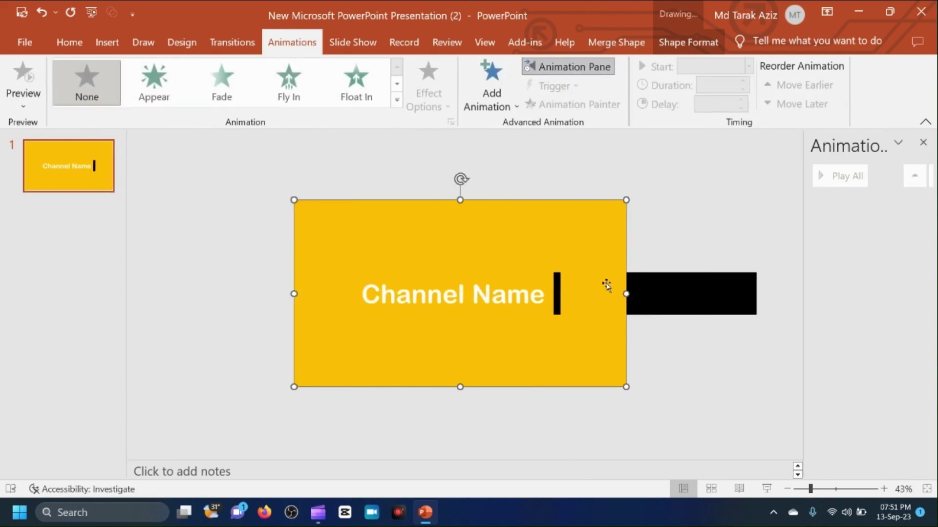
{"action": "left_click", "coordinate": [559, 295]}
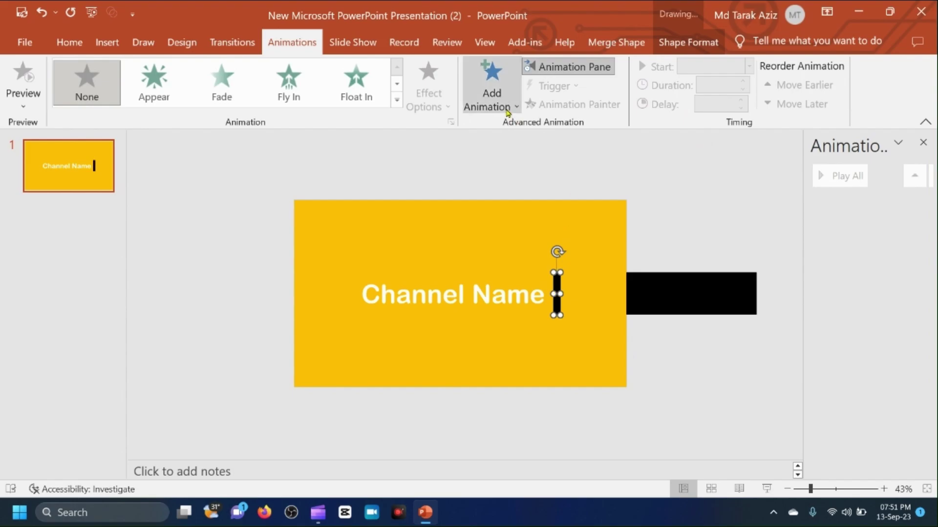
{"action": "left_click", "coordinate": [490, 90]}
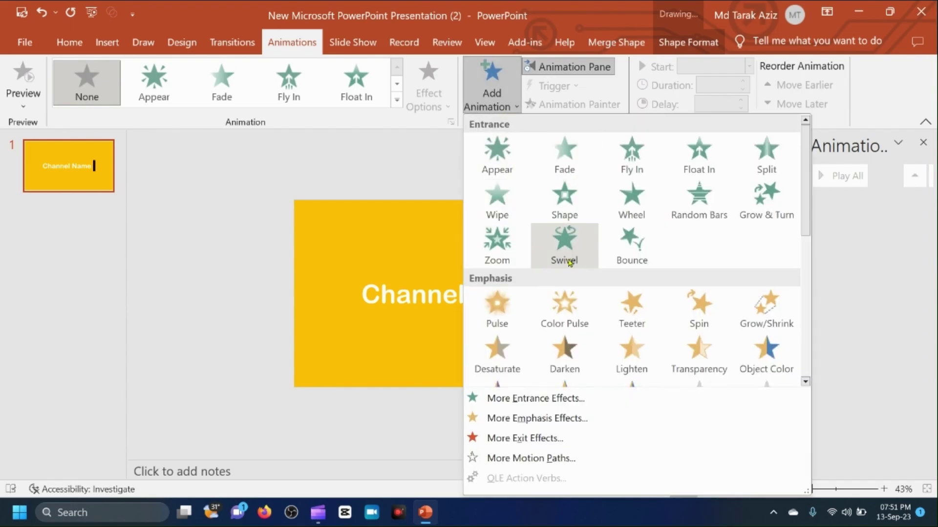
{"action": "left_click", "coordinate": [497, 200]}
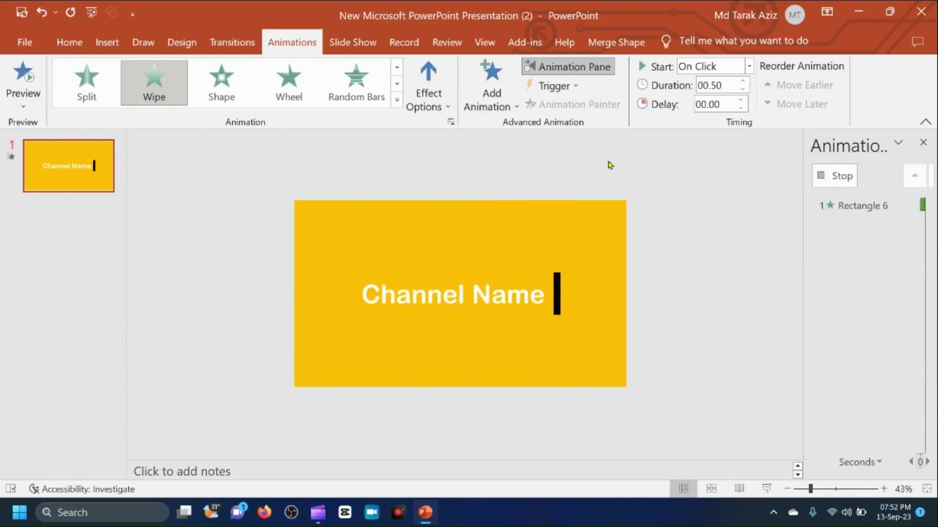
{"action": "left_click", "coordinate": [742, 82]}
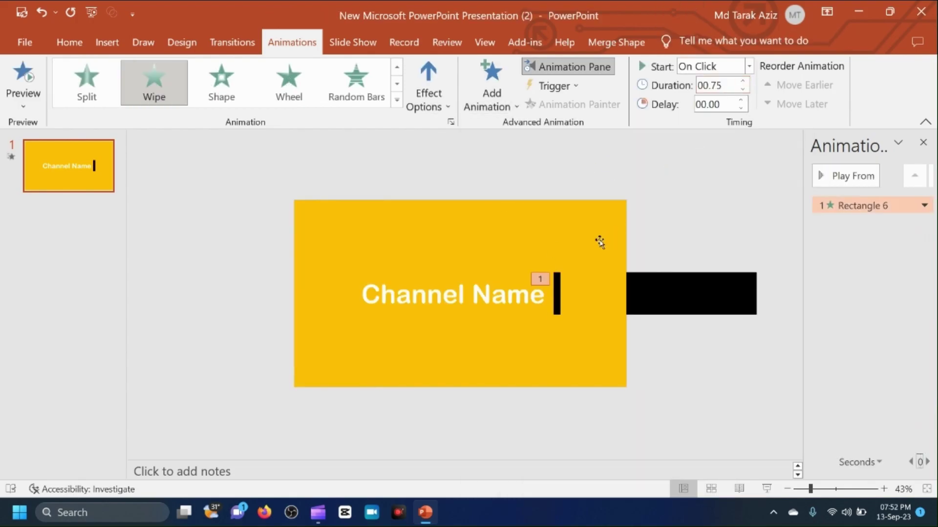
- Add a Lines motion path to the thin bar heading left
{"action": "left_click", "coordinate": [557, 293]}
{"action": "left_click", "coordinate": [508, 97]}
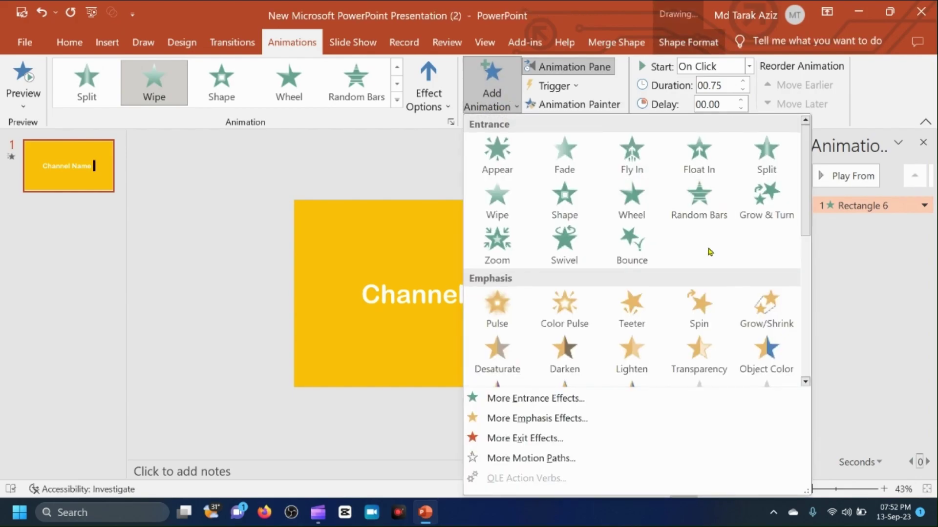
{"action": "left_click_drag", "start_coordinate": [805, 205], "coordinate": [811, 344]}
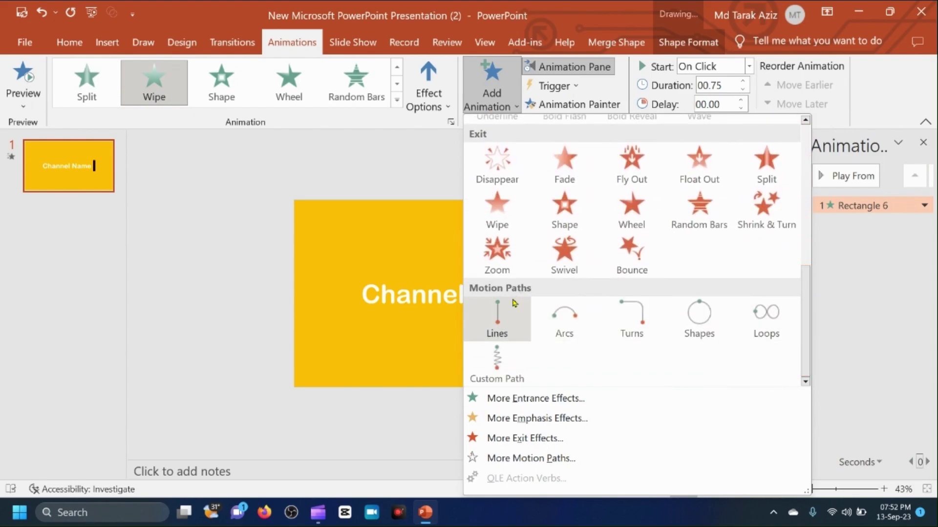
{"action": "left_click", "coordinate": [506, 320]}
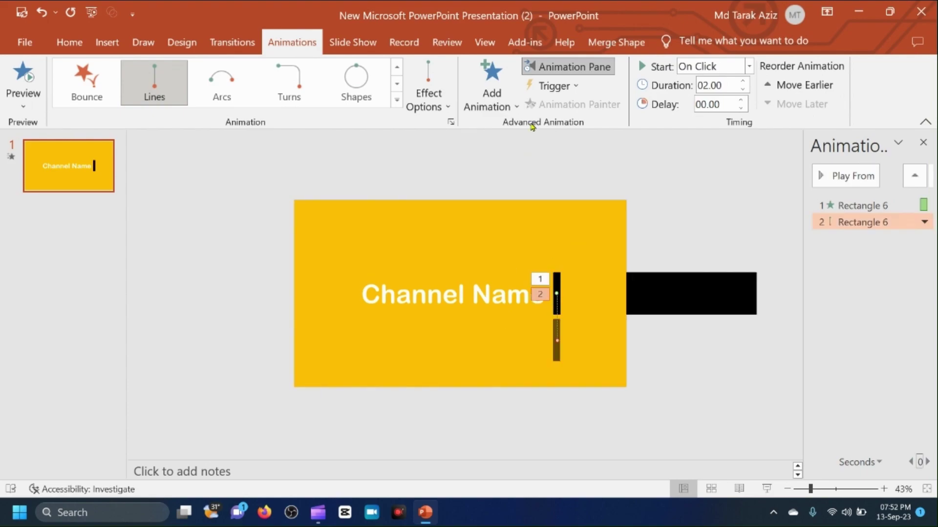
{"action": "left_click", "coordinate": [444, 100]}
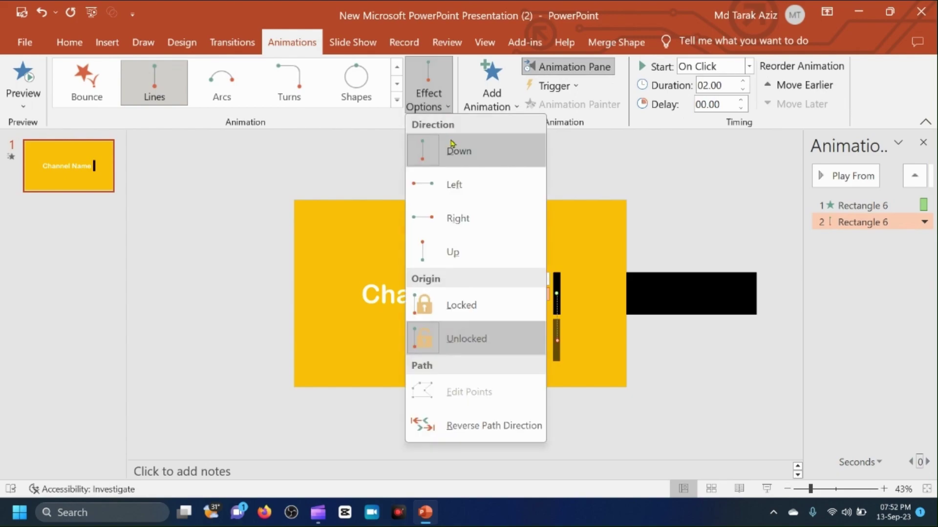
{"action": "left_click", "coordinate": [445, 185]}
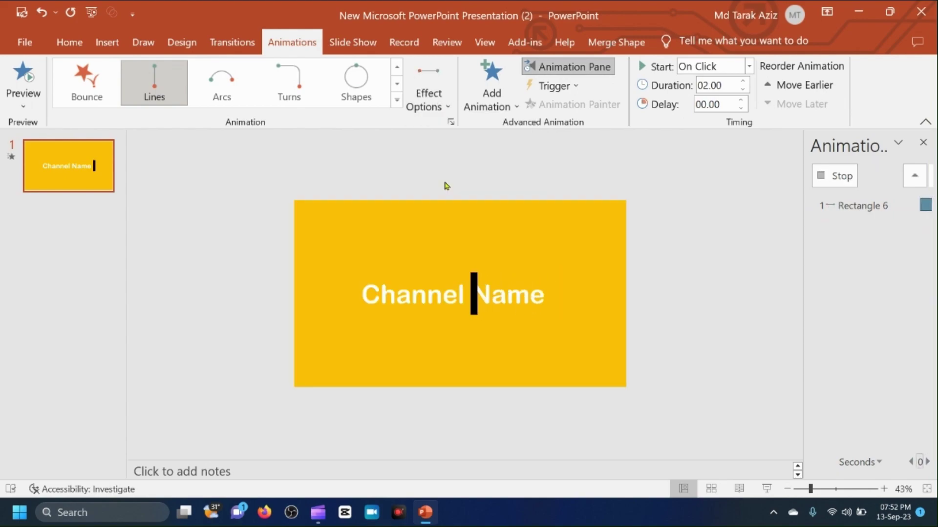
- Drag the motion path's end point to just left of 'Channel'
{"action": "left_click", "coordinate": [473, 293]}
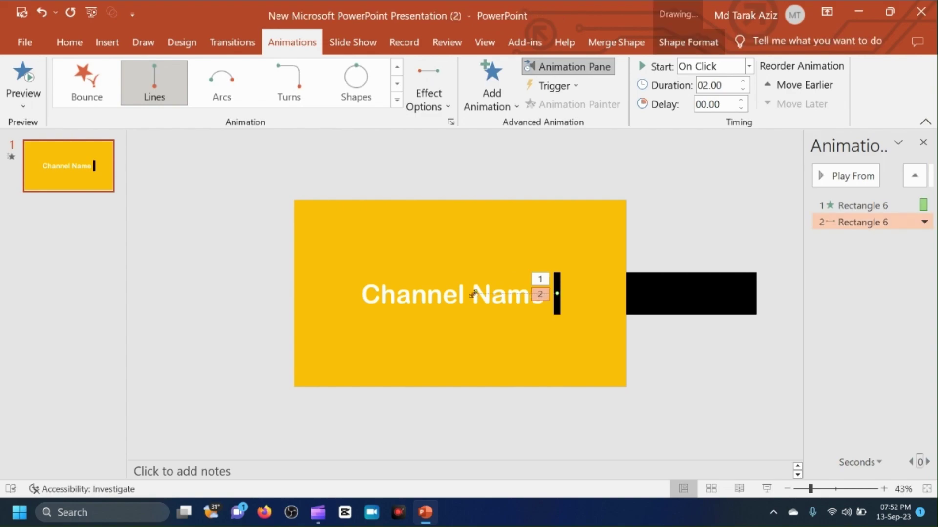
{"action": "left_click_drag", "start_coordinate": [473, 293], "coordinate": [332, 300]}
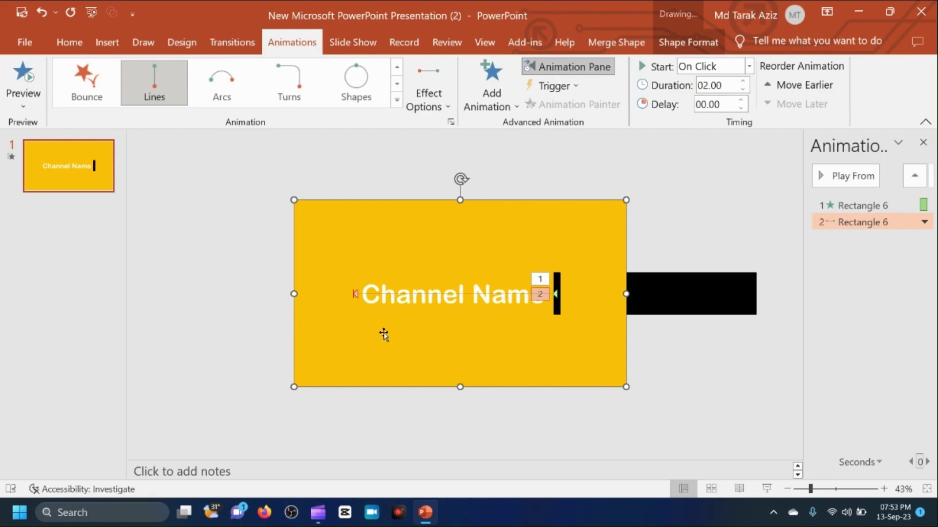
{"action": "left_click", "coordinate": [698, 288]}
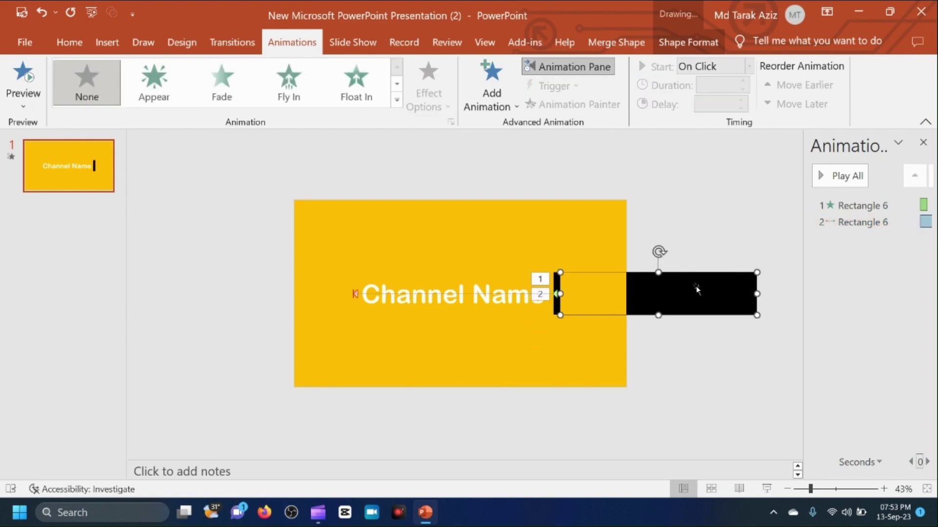
- Add a Lines motion path to the large black rectangle and set its direction to Left
{"action": "left_click", "coordinate": [505, 103]}
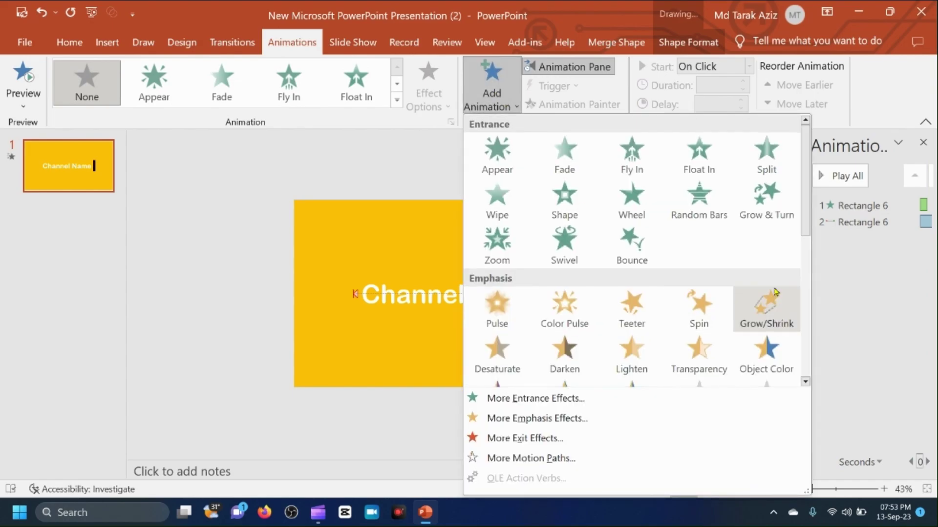
{"action": "left_click_drag", "start_coordinate": [805, 200], "coordinate": [816, 366]}
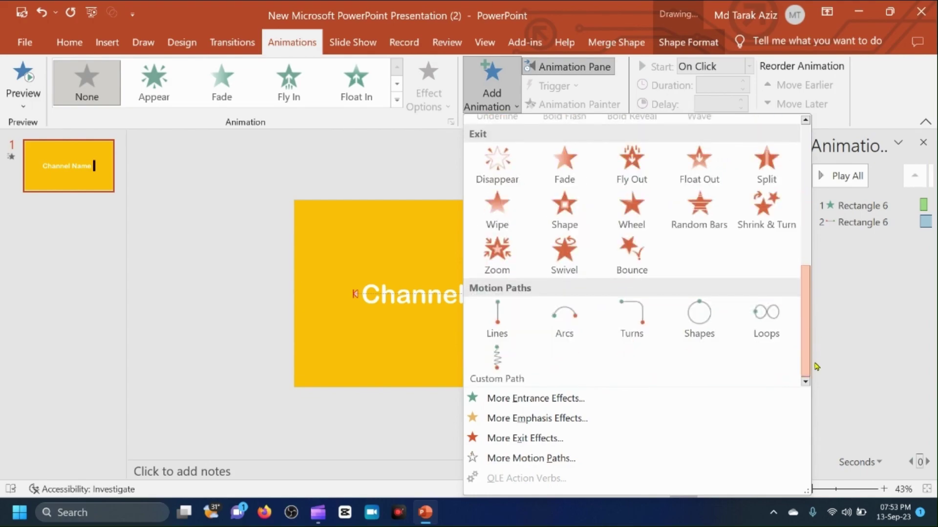
{"action": "left_click", "coordinate": [503, 318]}
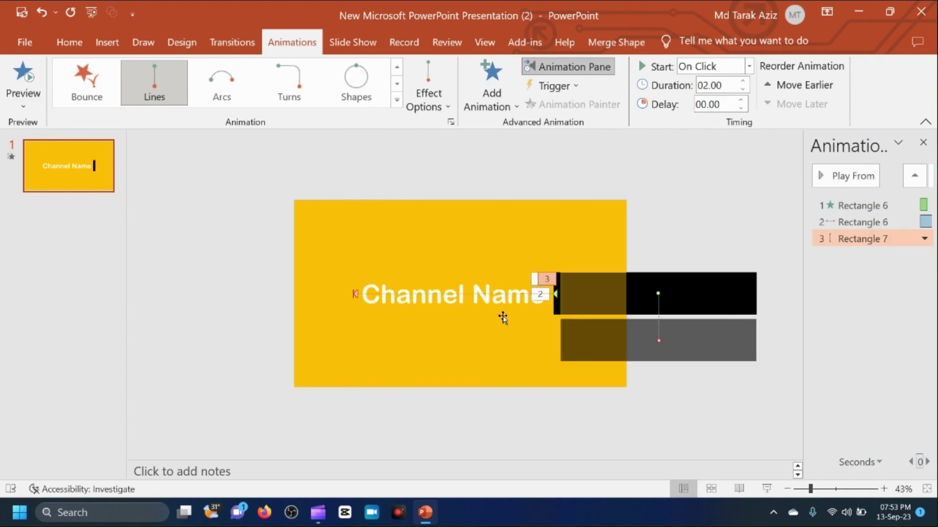
{"action": "left_click", "coordinate": [443, 93]}
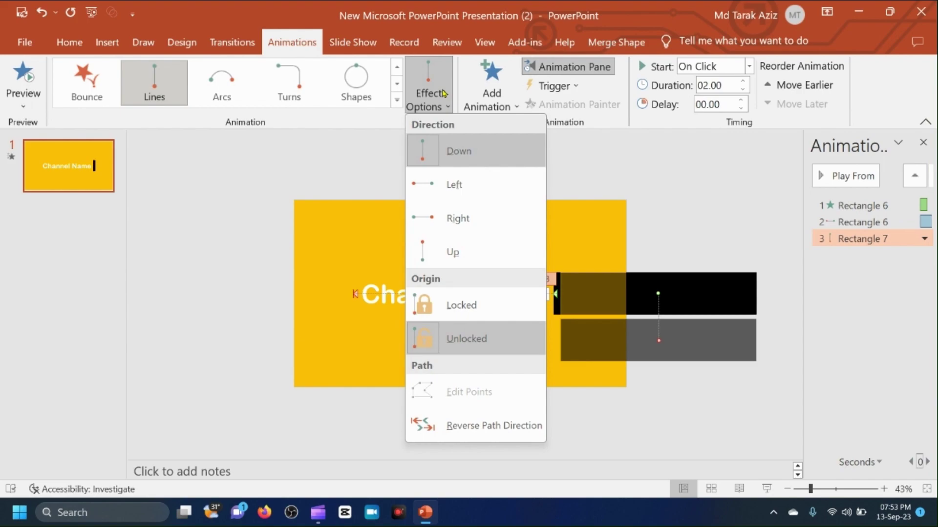
{"action": "left_click", "coordinate": [444, 189]}
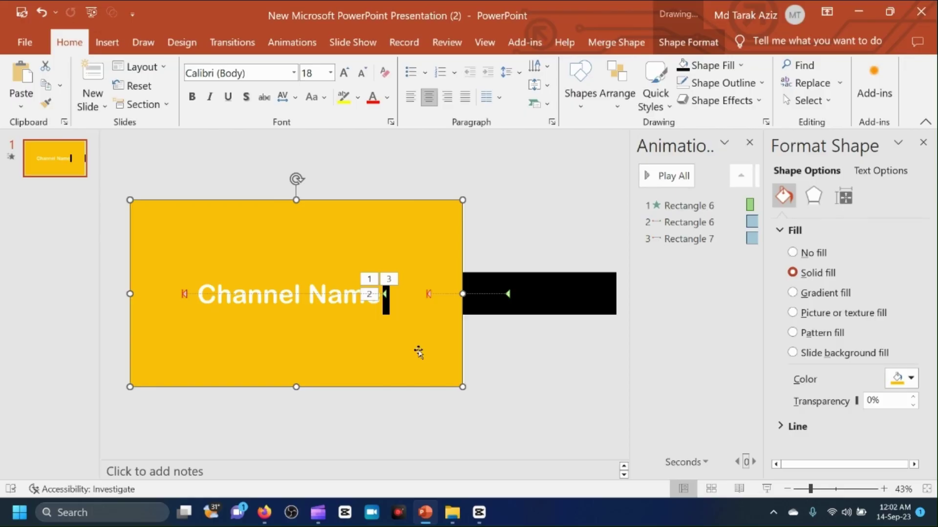
- Drag the black rectangle's path end point left so the rectangle slides over 'Channel Name'
{"action": "left_click", "coordinate": [387, 306]}
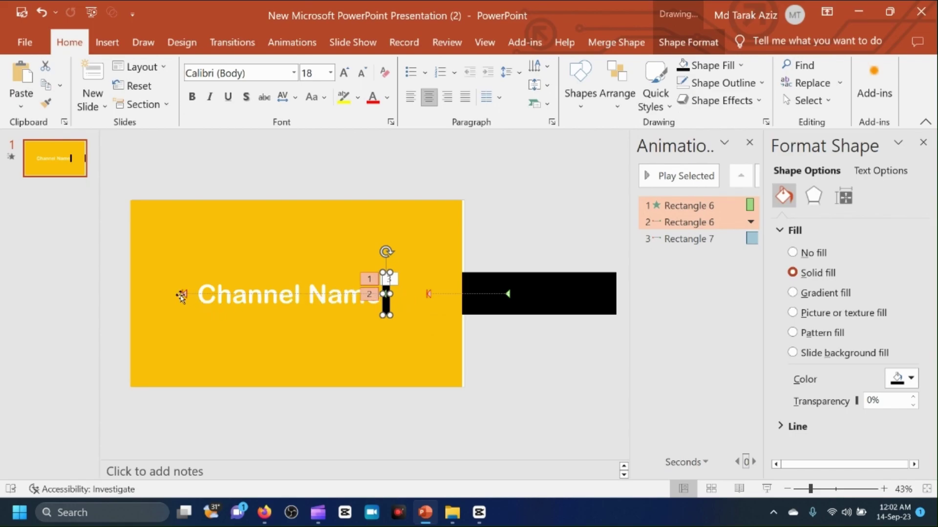
{"action": "left_click", "coordinate": [558, 301]}
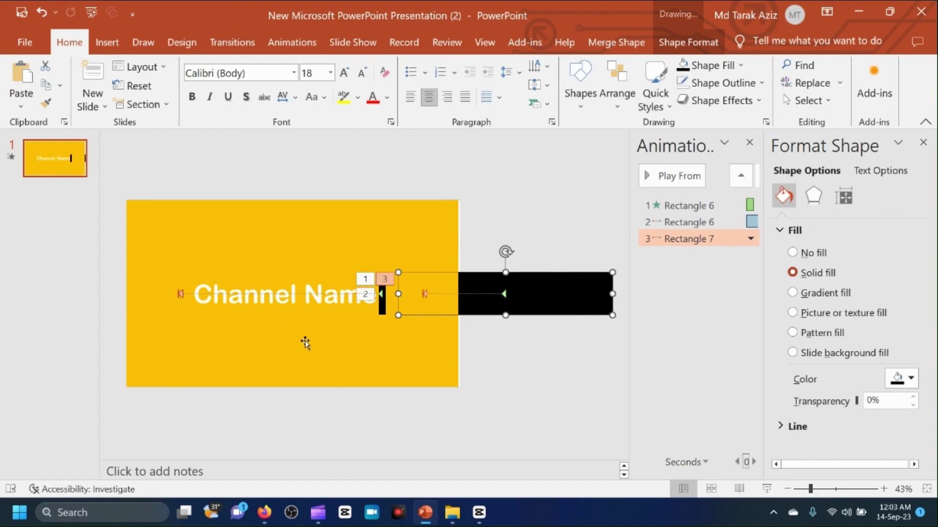
{"action": "left_click", "coordinate": [375, 341]}
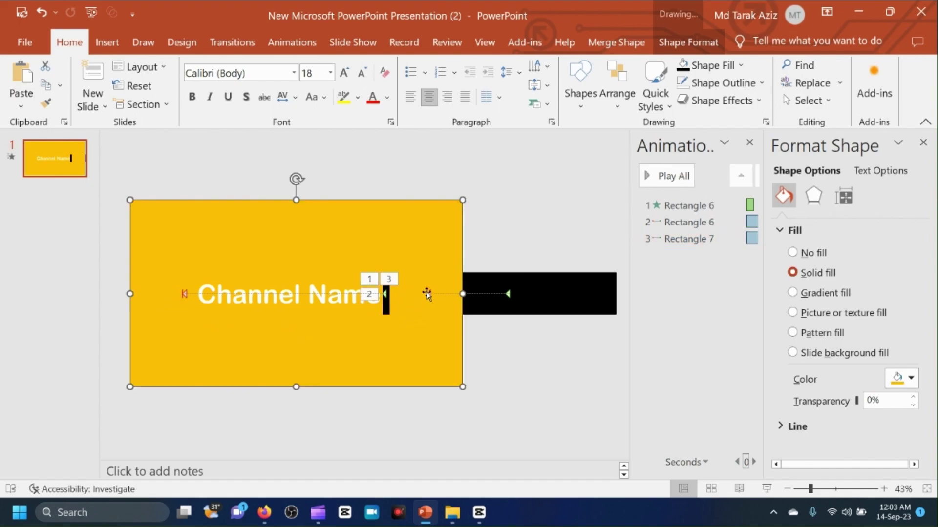
{"action": "left_click", "coordinate": [426, 293]}
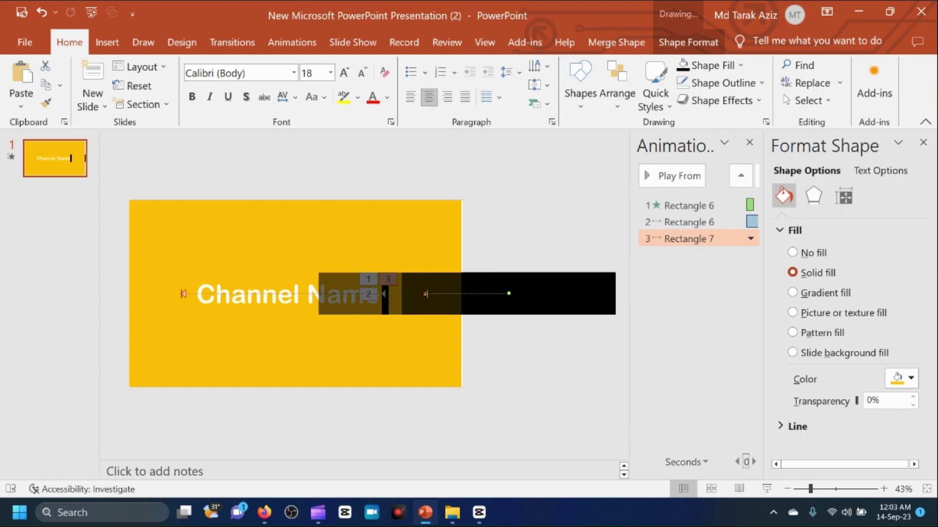
{"action": "left_click_drag", "start_coordinate": [425, 294], "coordinate": [293, 300]}
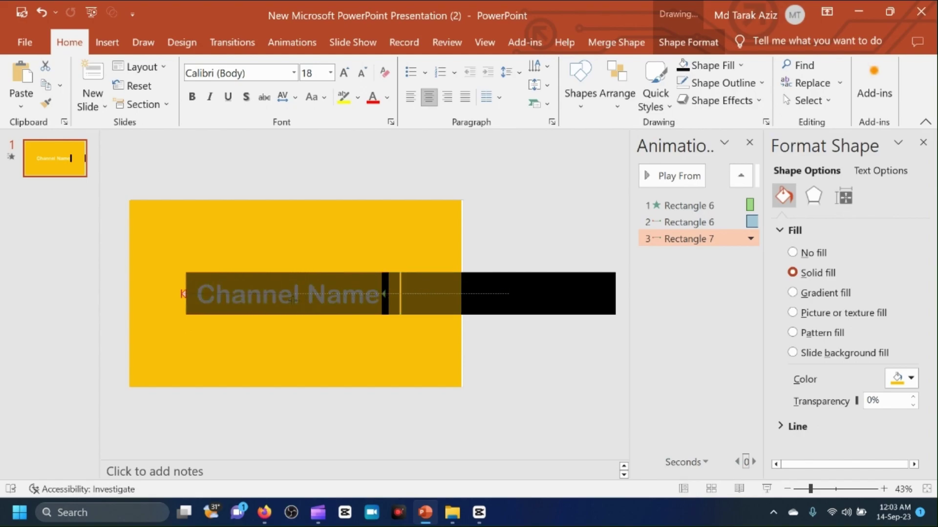
{"action": "left_click_drag", "start_coordinate": [293, 299], "coordinate": [295, 300]}
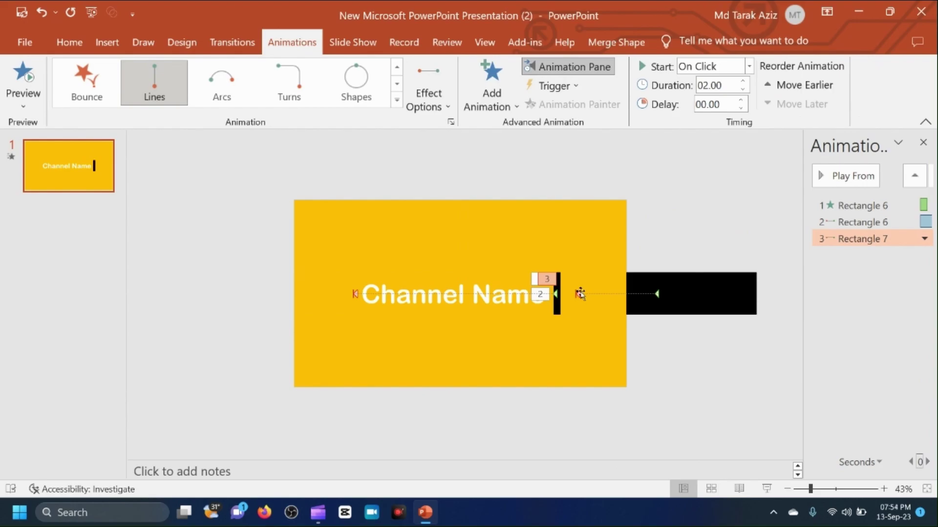
- Add a Wipe exit From Top to the cursor bar, lasting 0.75 seconds
{"action": "left_click", "coordinate": [557, 306]}
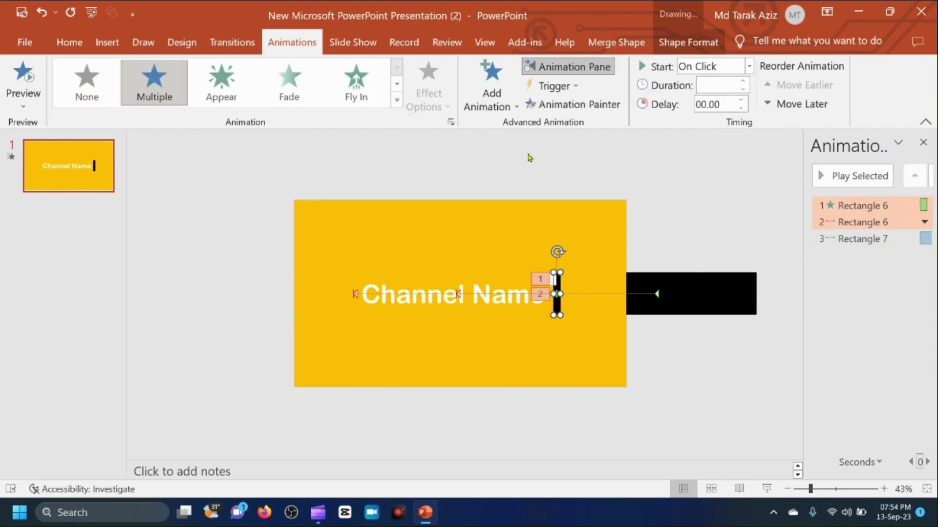
{"action": "left_click", "coordinate": [506, 106]}
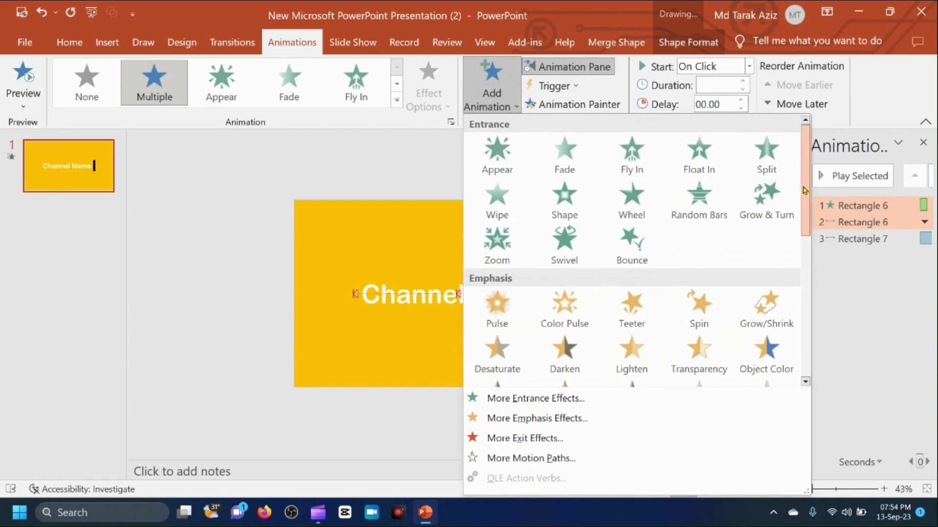
{"action": "scroll", "coordinate": [813, 242], "scroll_direction": "down", "scroll_amount": 3}
{"action": "left_click_drag", "start_coordinate": [812, 240], "coordinate": [816, 302]}
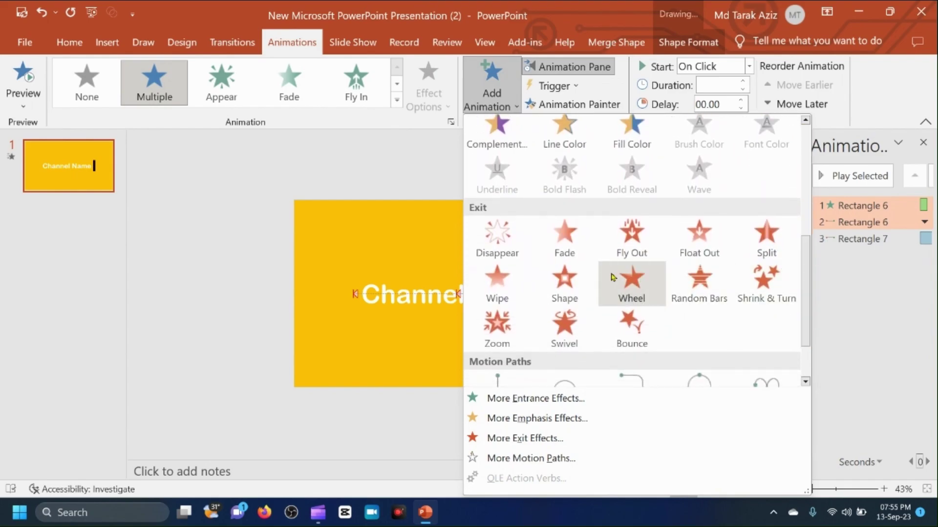
{"action": "left_click", "coordinate": [503, 273]}
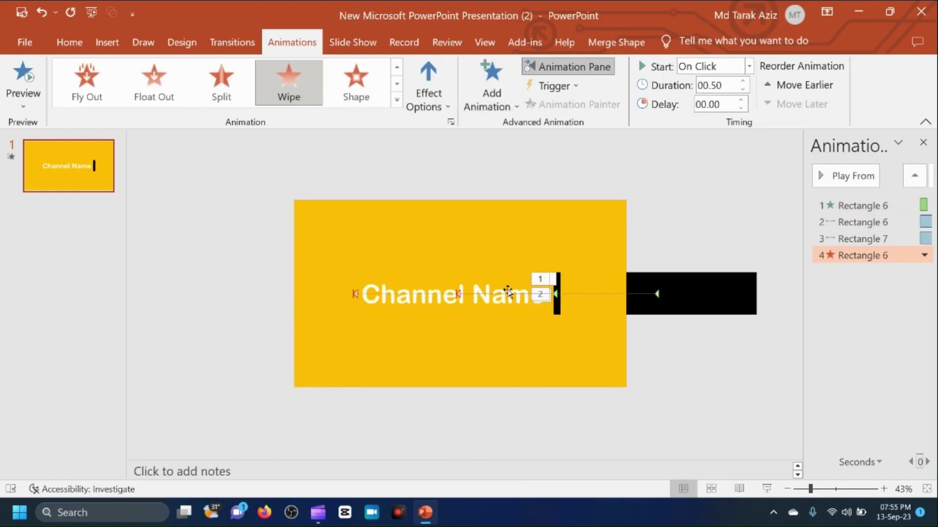
{"action": "left_click", "coordinate": [432, 106]}
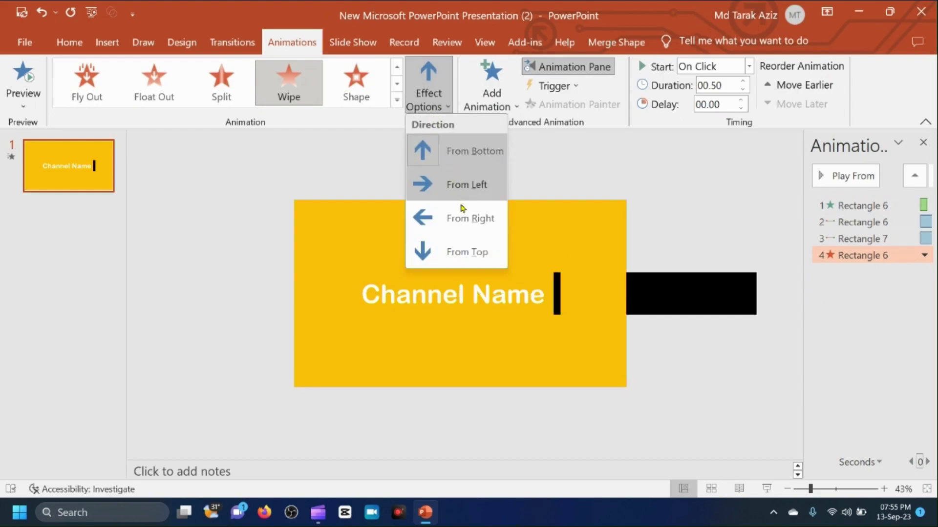
{"action": "left_click", "coordinate": [466, 247]}
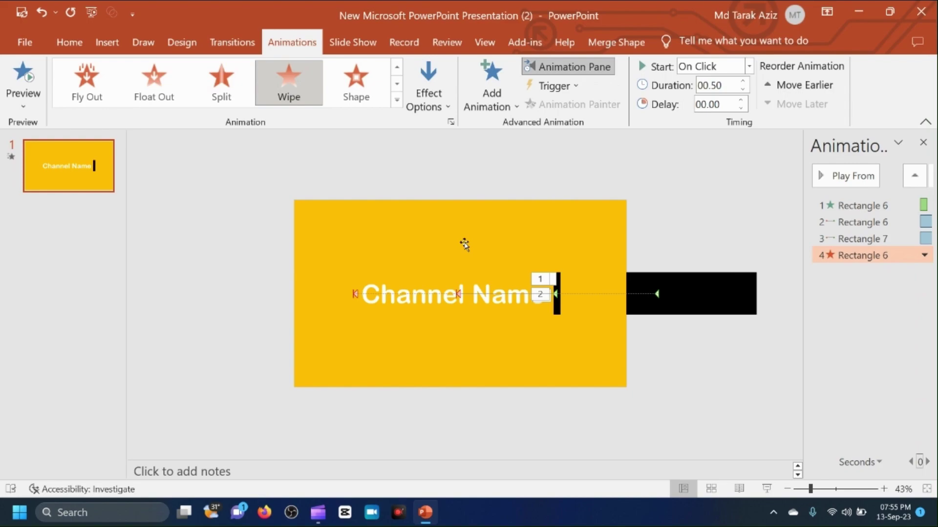
{"action": "left_click", "coordinate": [742, 81]}
{"action": "left_click", "coordinate": [871, 221]}
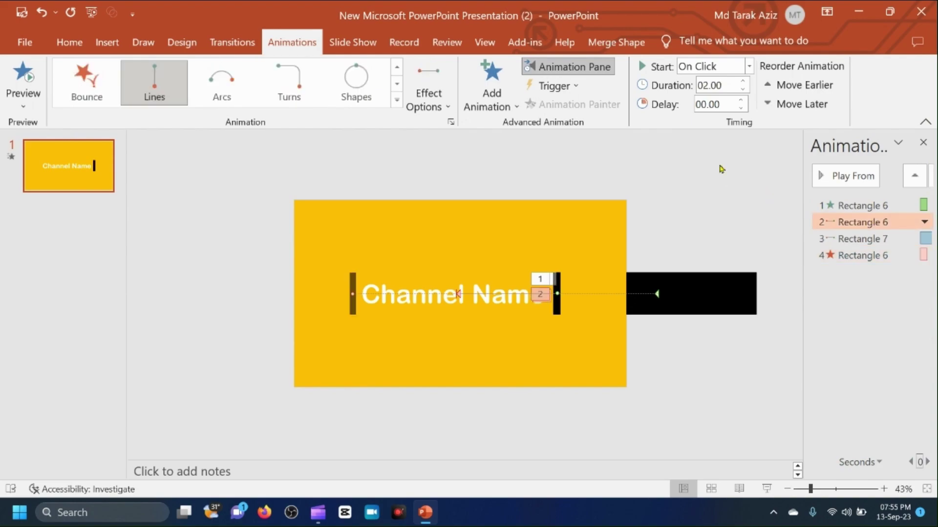
{"action": "left_click", "coordinate": [747, 69]}
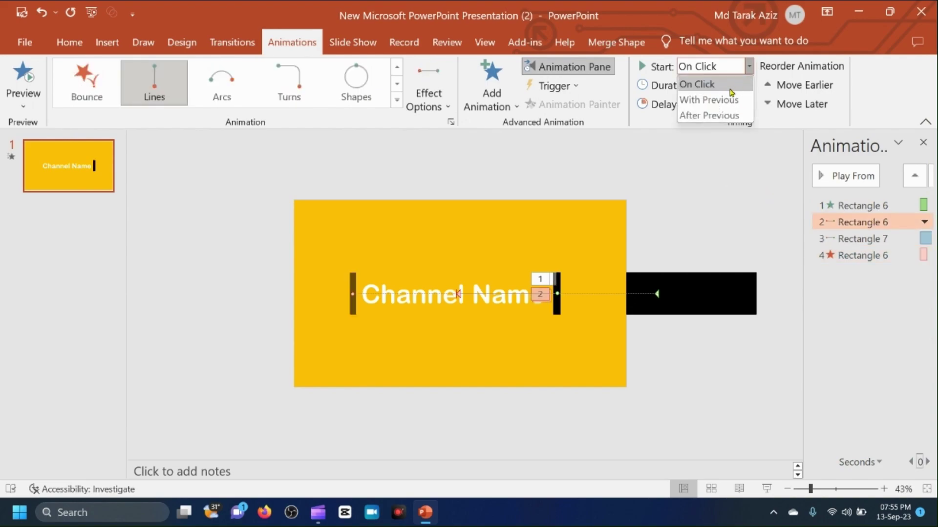
- Set the bar's return slide to After Previous, Rectangle 7 to With Previous, Wipe exit to After Previous
{"action": "left_click", "coordinate": [722, 116]}
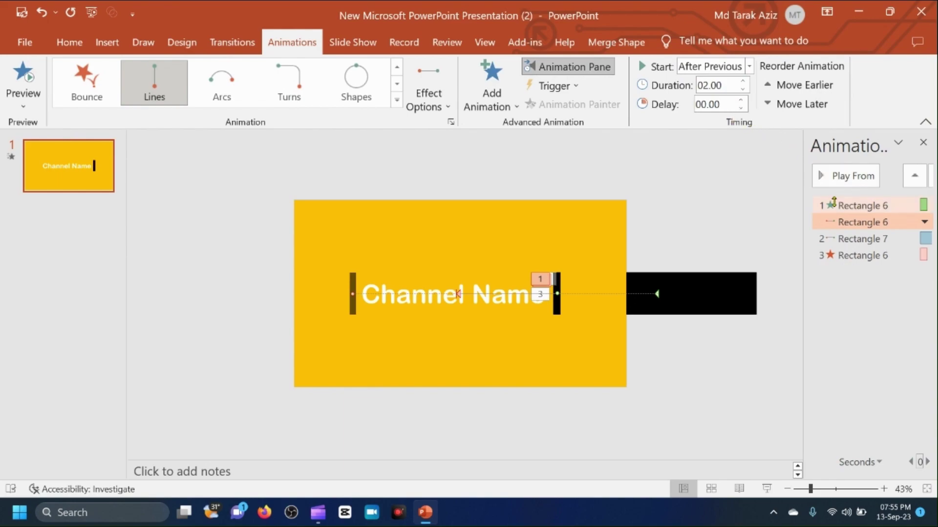
{"action": "left_click", "coordinate": [855, 239]}
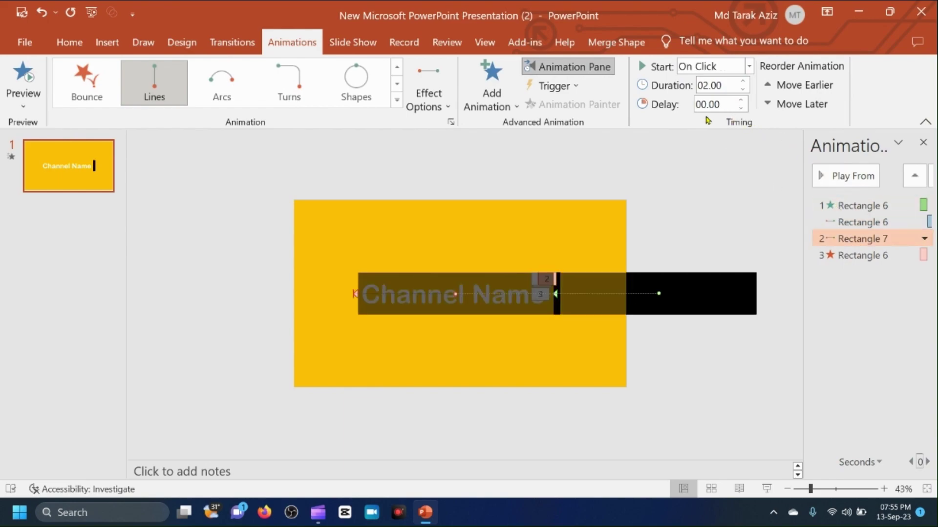
{"action": "left_click", "coordinate": [748, 66]}
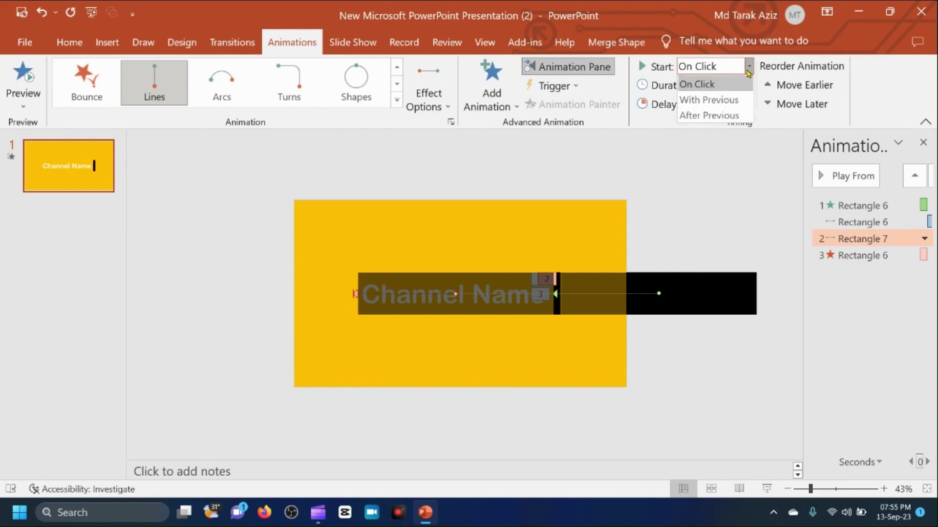
{"action": "left_click", "coordinate": [727, 100]}
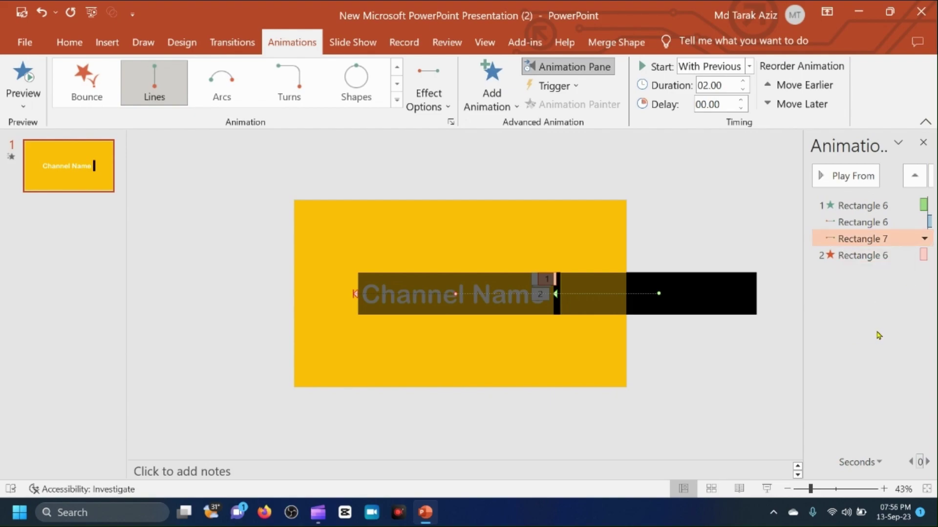
{"action": "left_click", "coordinate": [848, 256]}
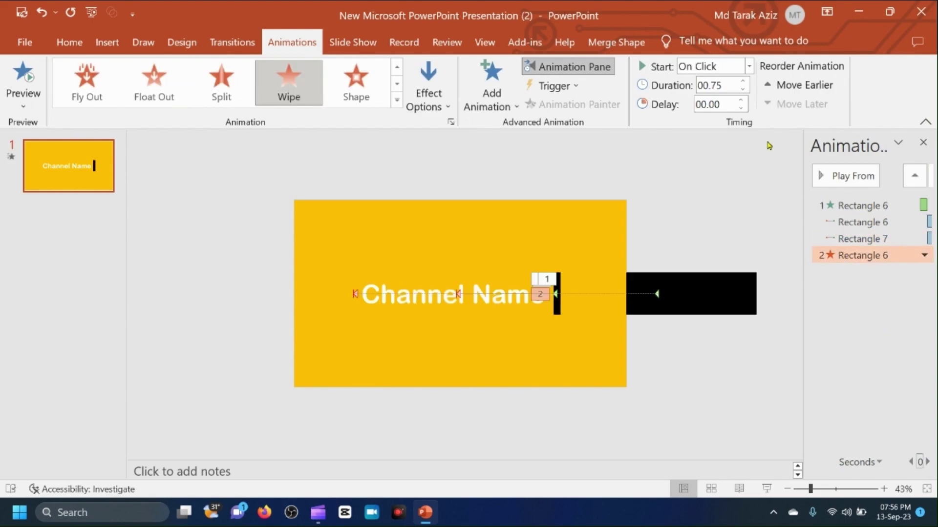
{"action": "left_click", "coordinate": [749, 71]}
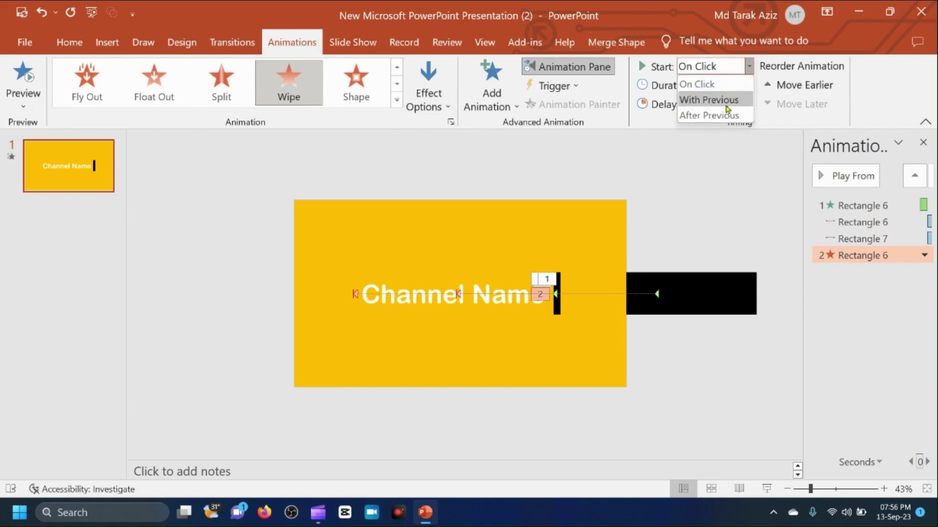
{"action": "left_click", "coordinate": [724, 115]}
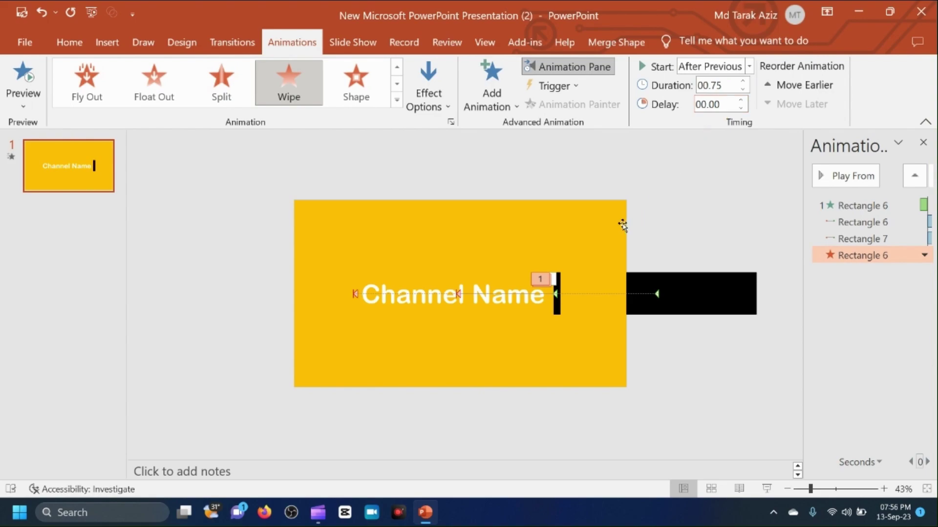
{"action": "left_click", "coordinate": [862, 205]}
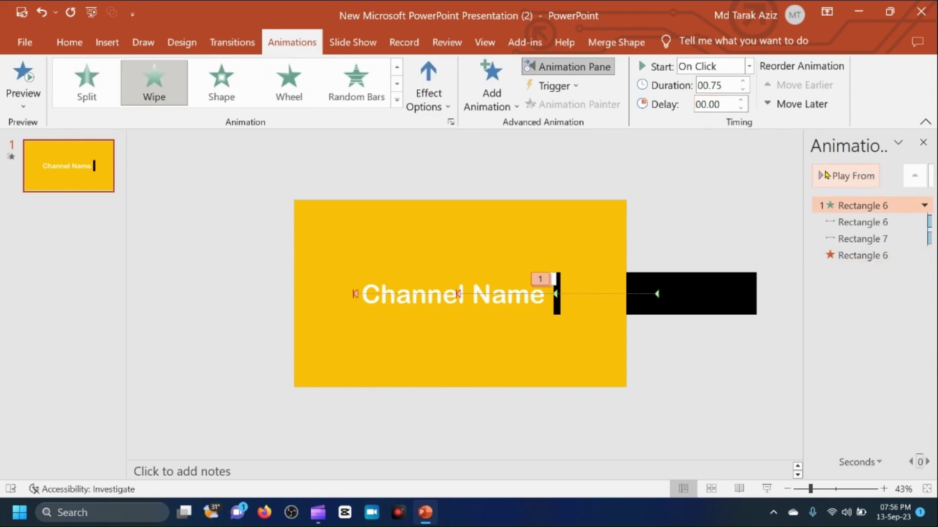
- Preview the animation sequence, then select the bar's second motion path animation
{"action": "left_click", "coordinate": [825, 175]}
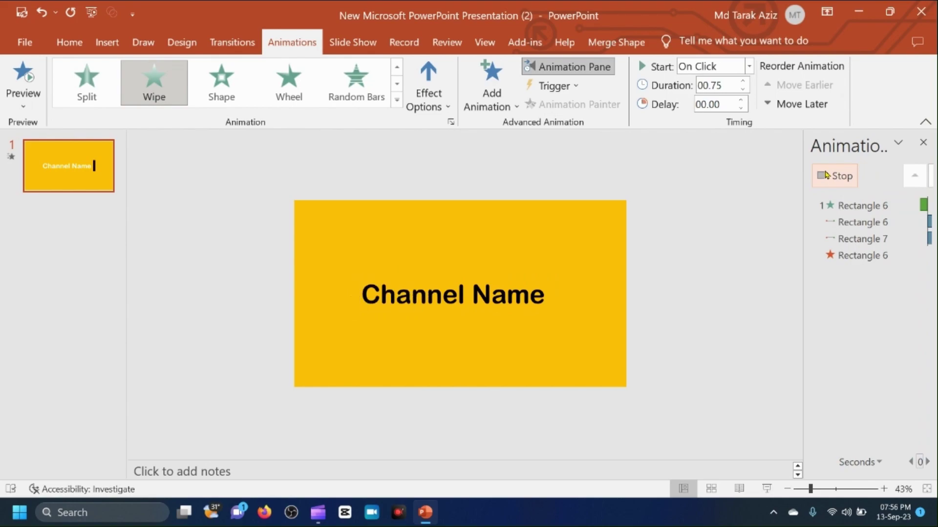
{"action": "left_click", "coordinate": [860, 223]}
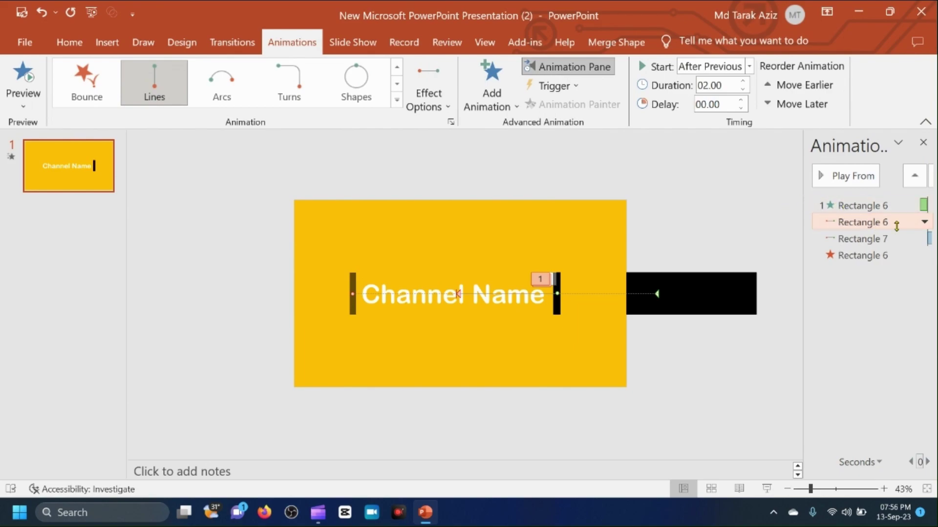
- Give the cursor bar's motion path a 2-second smooth end and auto-reverse
{"action": "left_click", "coordinate": [924, 223]}
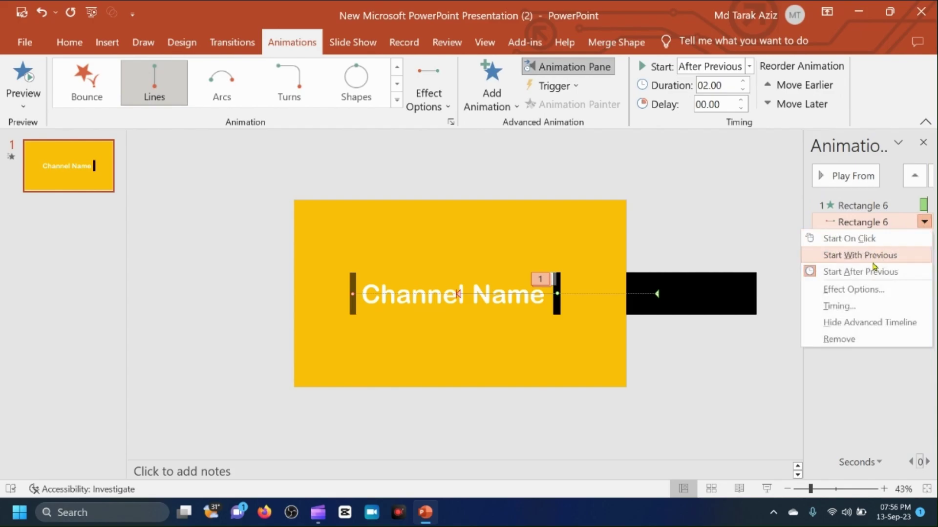
{"action": "left_click", "coordinate": [875, 287]}
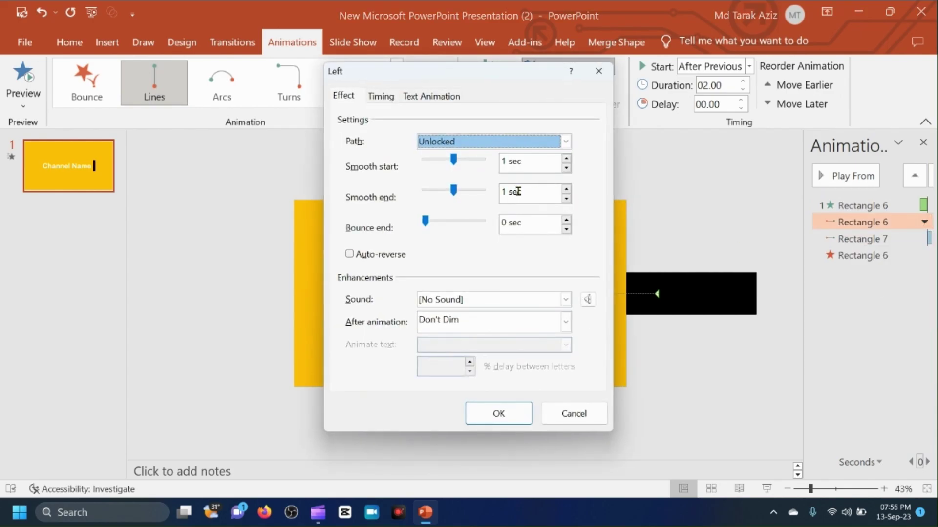
{"action": "left_click_drag", "start_coordinate": [458, 193], "coordinate": [488, 191]}
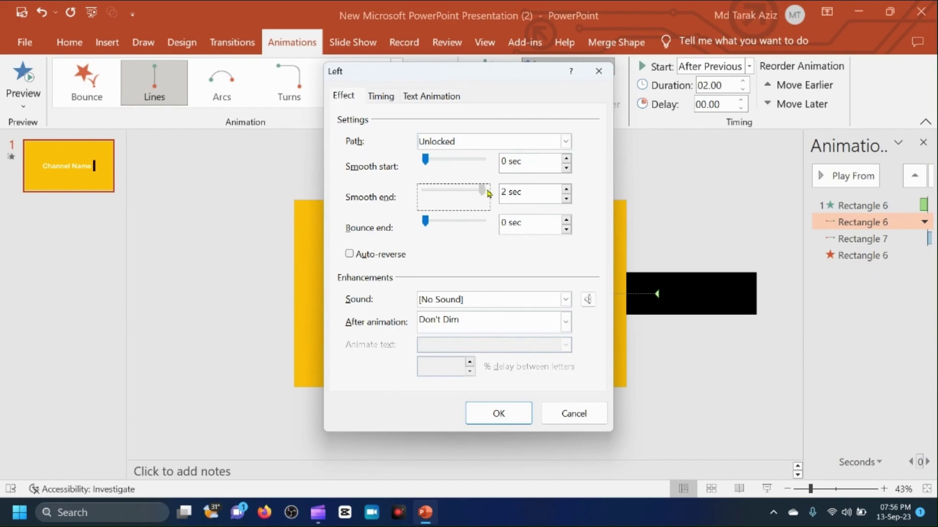
{"action": "left_click", "coordinate": [349, 254]}
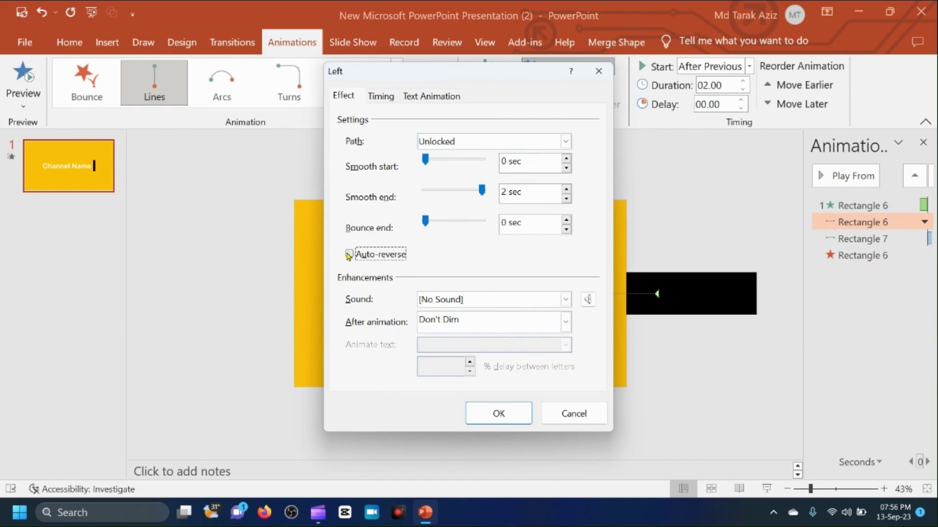
{"action": "left_click", "coordinate": [483, 415]}
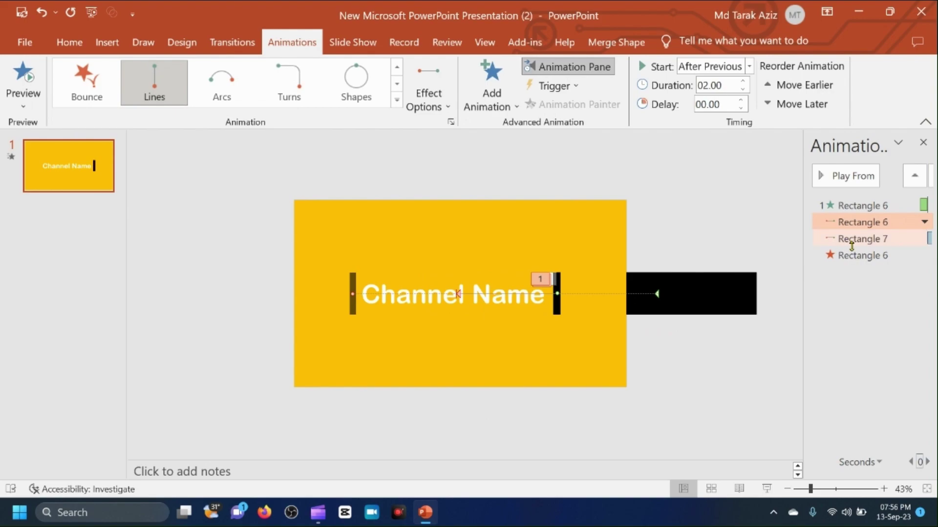
- Give Rectangle 7's path a 2-second smooth end and auto-reverse, then preview from it
{"action": "left_click", "coordinate": [855, 242]}
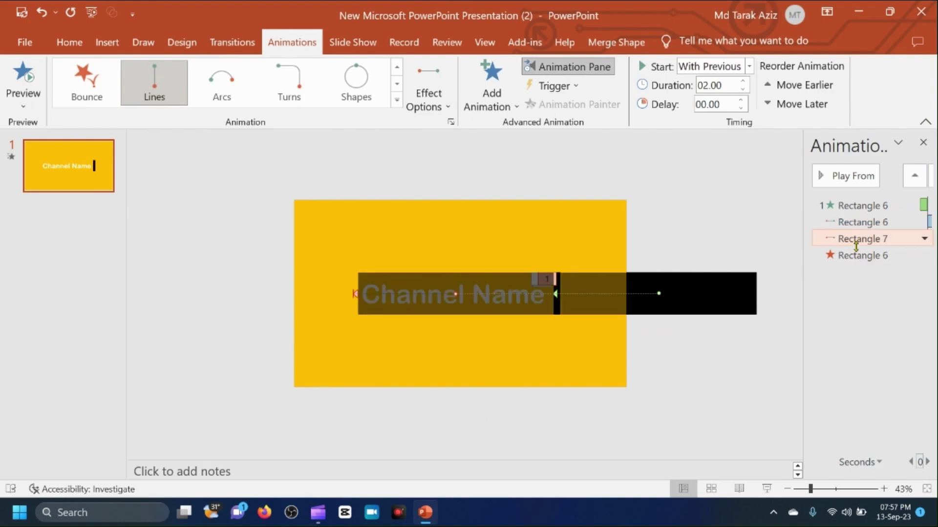
{"action": "left_click", "coordinate": [821, 177]}
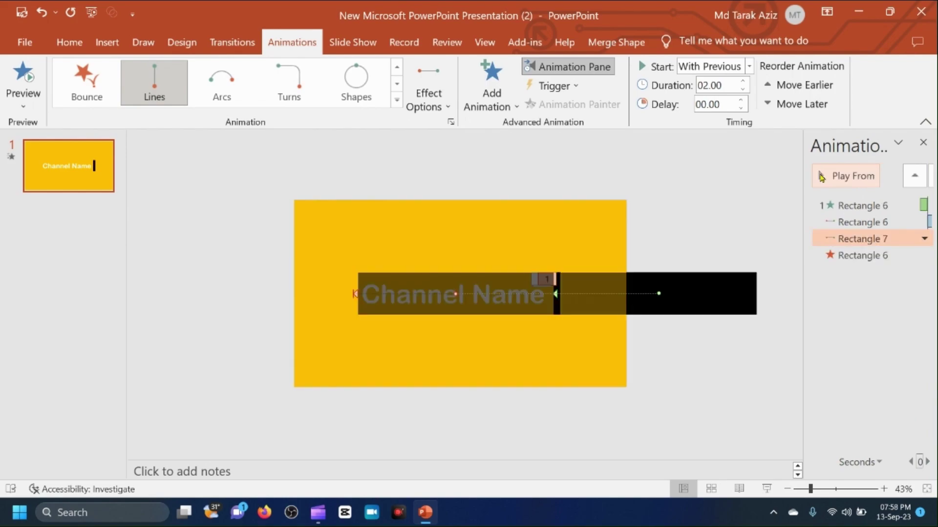
{"action": "left_click", "coordinate": [923, 240]}
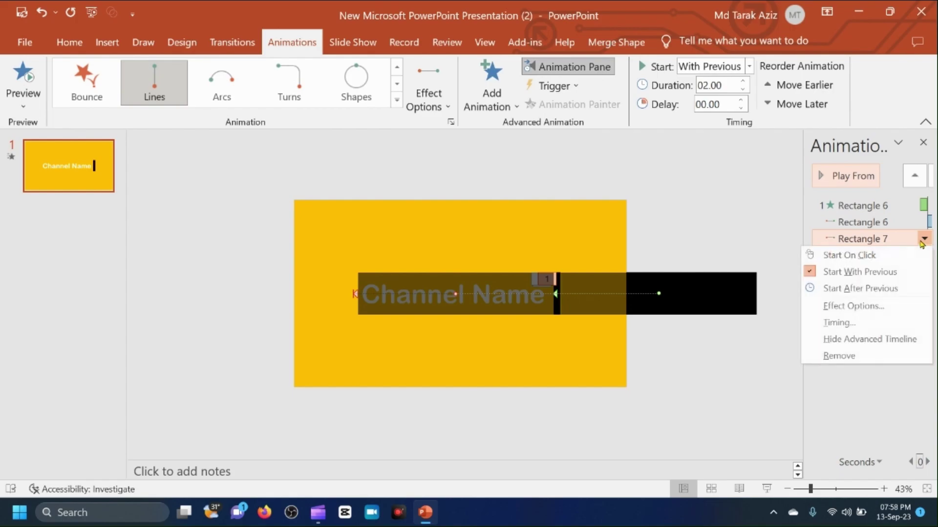
{"action": "left_click", "coordinate": [850, 306]}
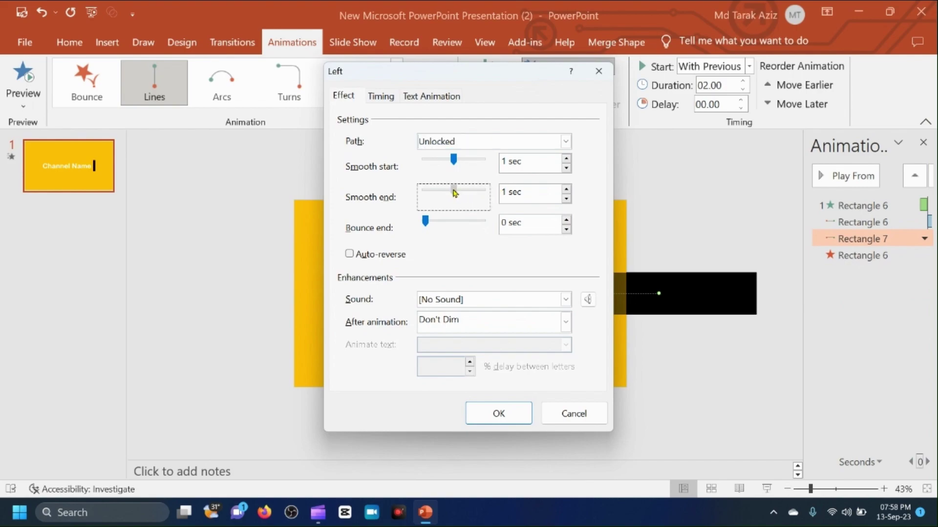
{"action": "left_click_drag", "start_coordinate": [454, 190], "coordinate": [497, 194]}
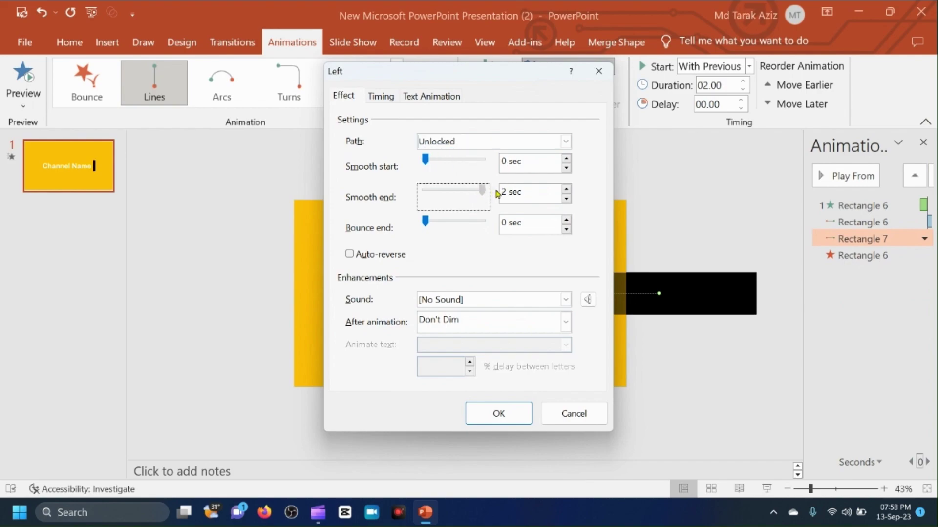
{"action": "left_click", "coordinate": [349, 254]}
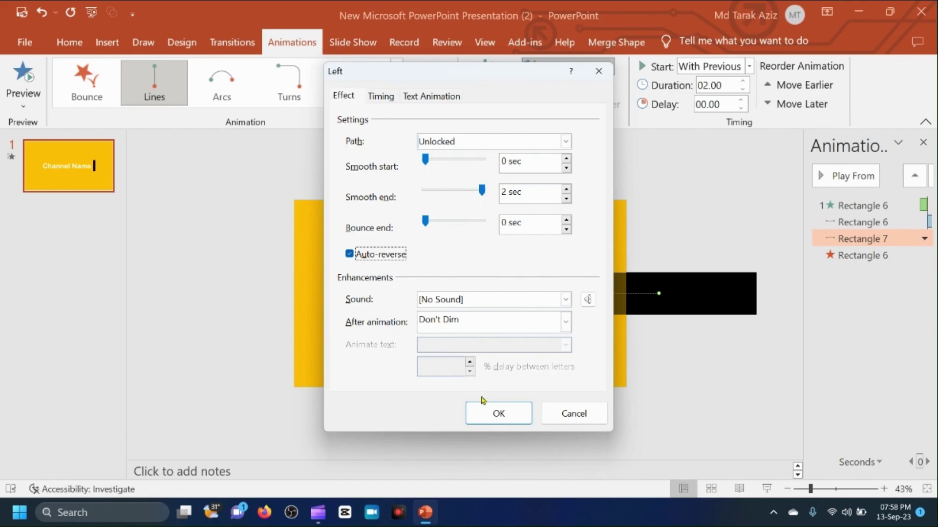
{"action": "left_click", "coordinate": [498, 414]}
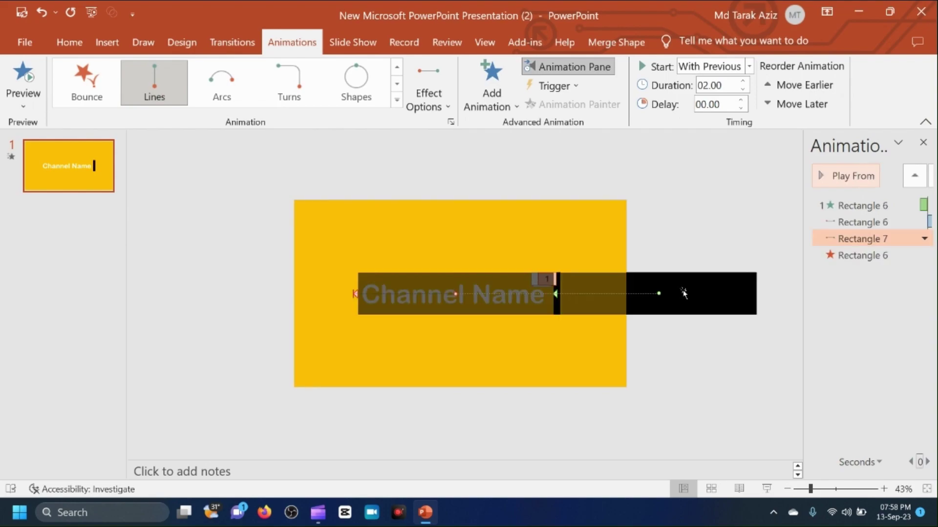
{"action": "left_click", "coordinate": [819, 178]}
- Close the Animation Pane and shift the yellow rectangle down to expose the slide
{"action": "left_click", "coordinate": [509, 230]}
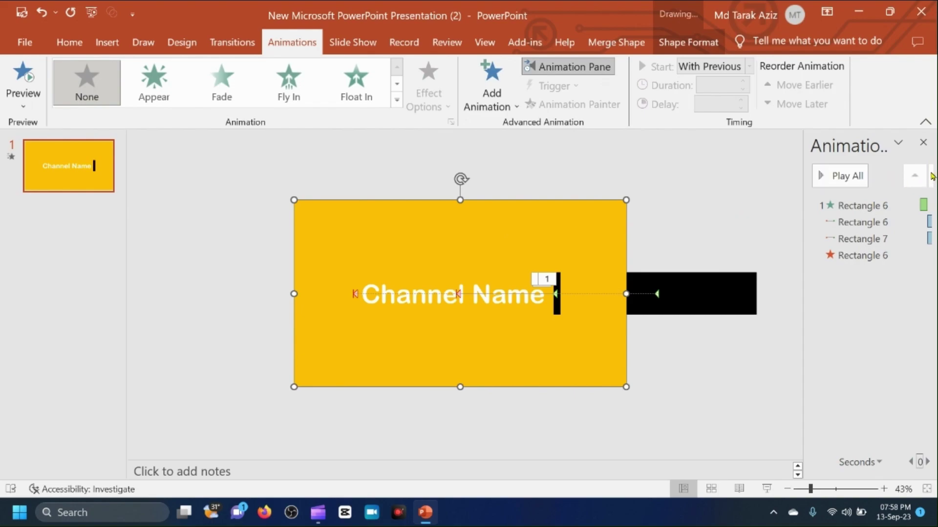
{"action": "left_click", "coordinate": [926, 146]}
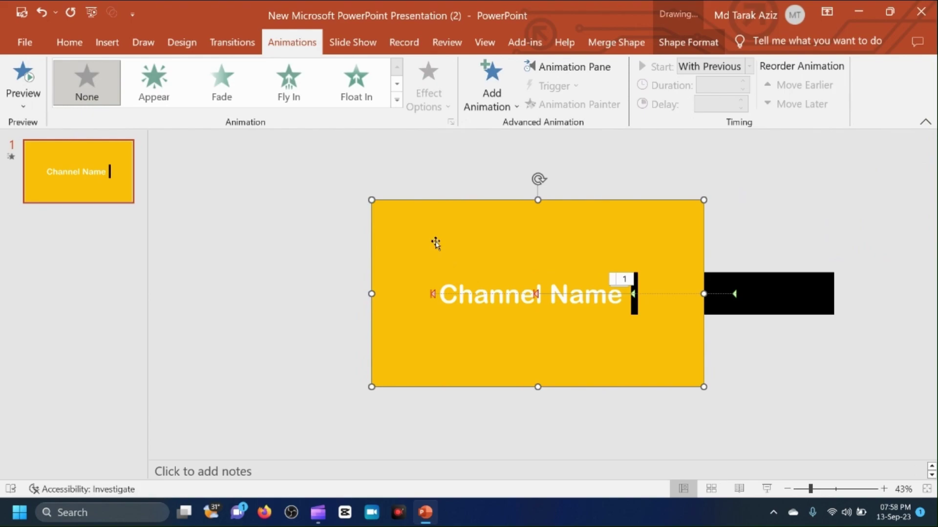
{"action": "left_click_drag", "start_coordinate": [435, 243], "coordinate": [437, 287]}
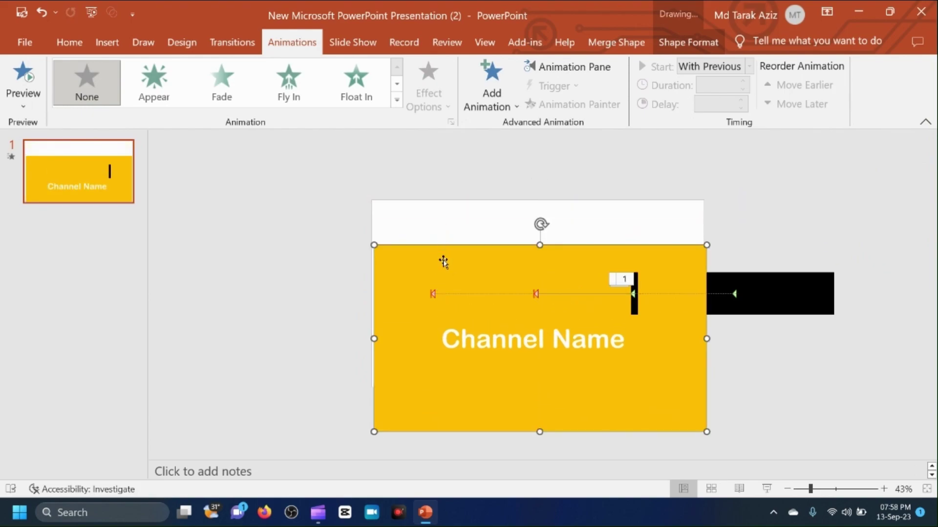
- Fill the slide background with yellow and move the yellow rectangle back into place
{"action": "left_click", "coordinate": [447, 230]}
{"action": "right_click", "coordinate": [447, 229]}
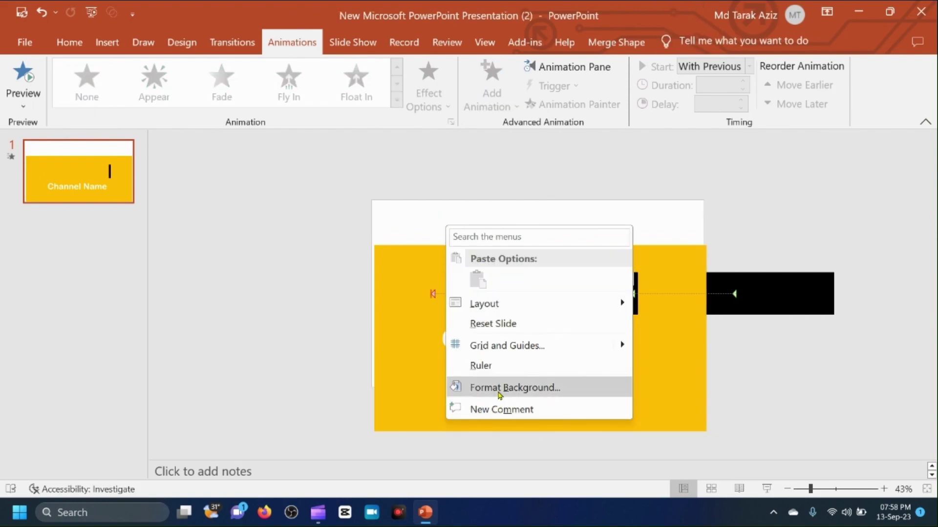
{"action": "left_click", "coordinate": [499, 388]}
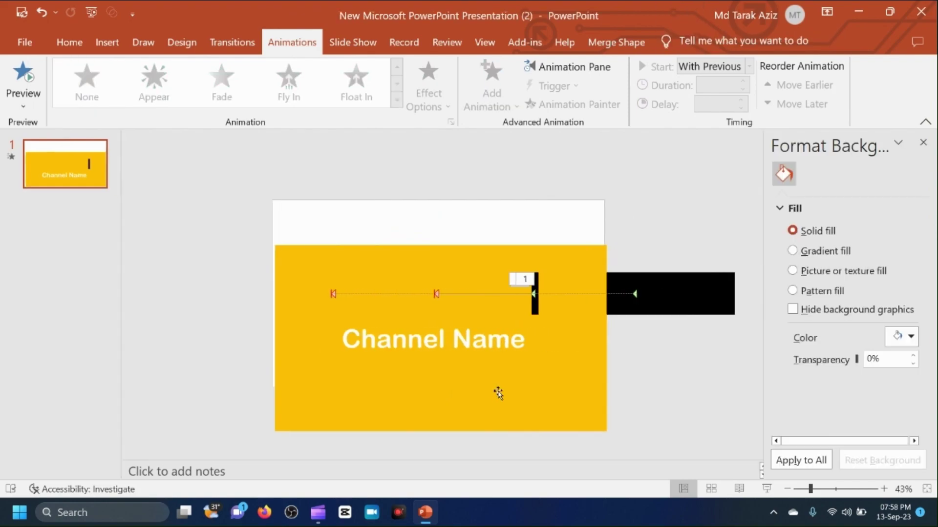
{"action": "left_click", "coordinate": [912, 339]}
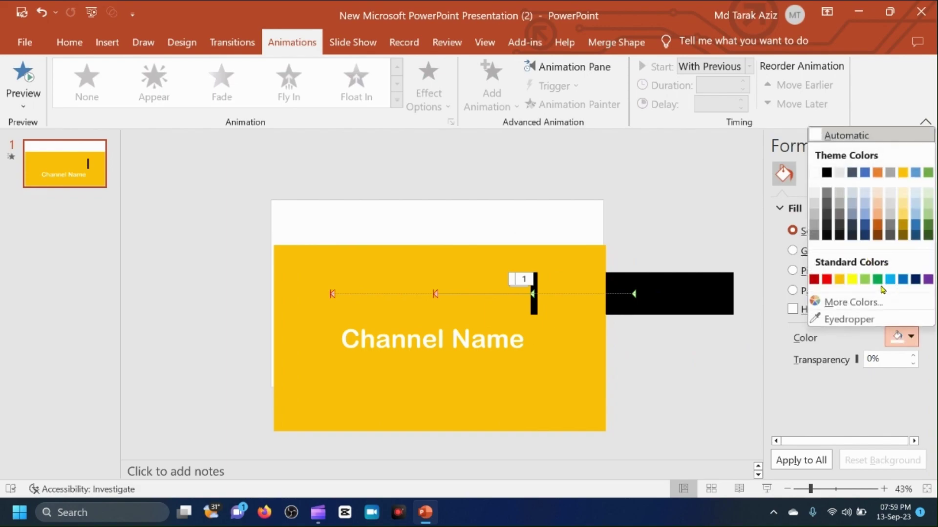
{"action": "left_click", "coordinate": [839, 280]}
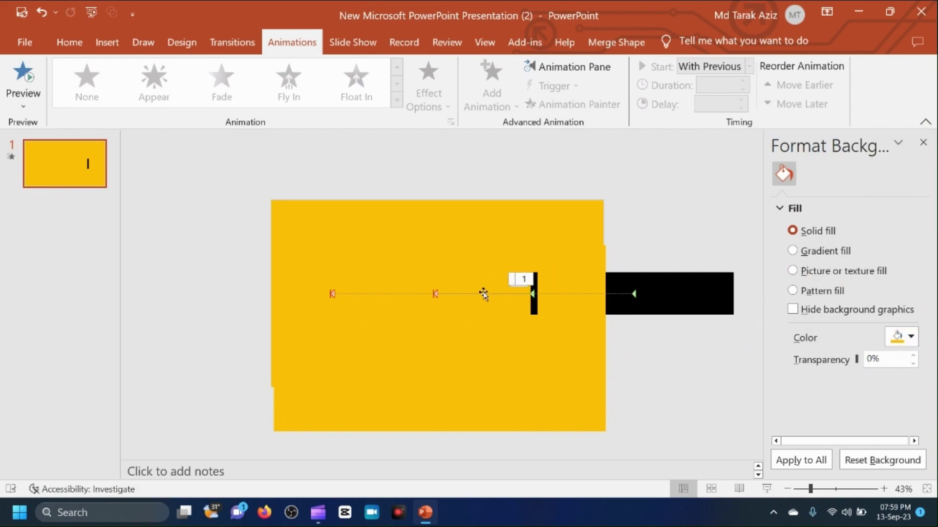
{"action": "left_click", "coordinate": [433, 353]}
{"action": "mouse_move", "coordinate": [433, 348]}
{"action": "left_mouse_down"}
{"action": "mouse_move", "coordinate": [432, 311]}
{"action": "mouse_move", "coordinate": [431, 410]}
{"action": "mouse_move", "coordinate": [483, 339]}
{"action": "mouse_move", "coordinate": [424, 327]}
{"action": "mouse_move", "coordinate": [437, 313]}
{"action": "mouse_move", "coordinate": [428, 314]}
{"action": "left_mouse_up"}
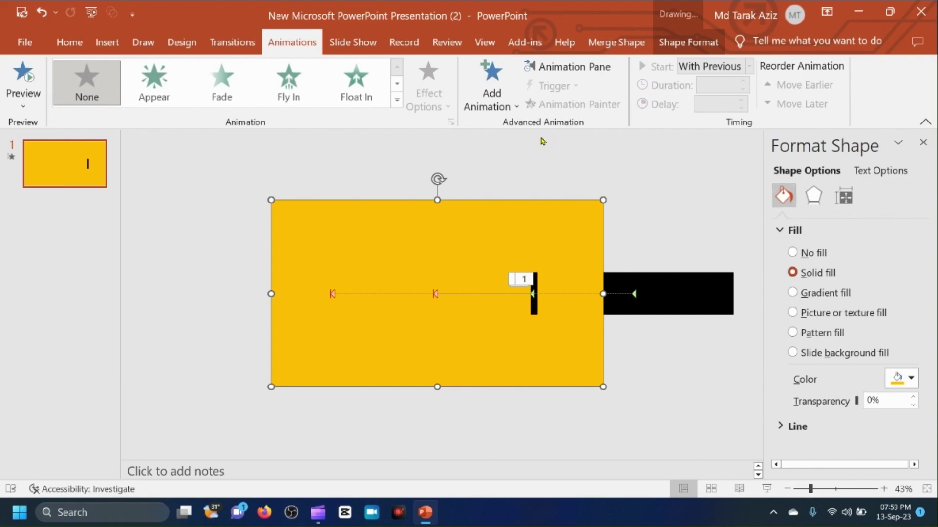
- Reopen the Animation Pane and play the sequence from the first Rectangle 6 animation
{"action": "left_click", "coordinate": [582, 71]}
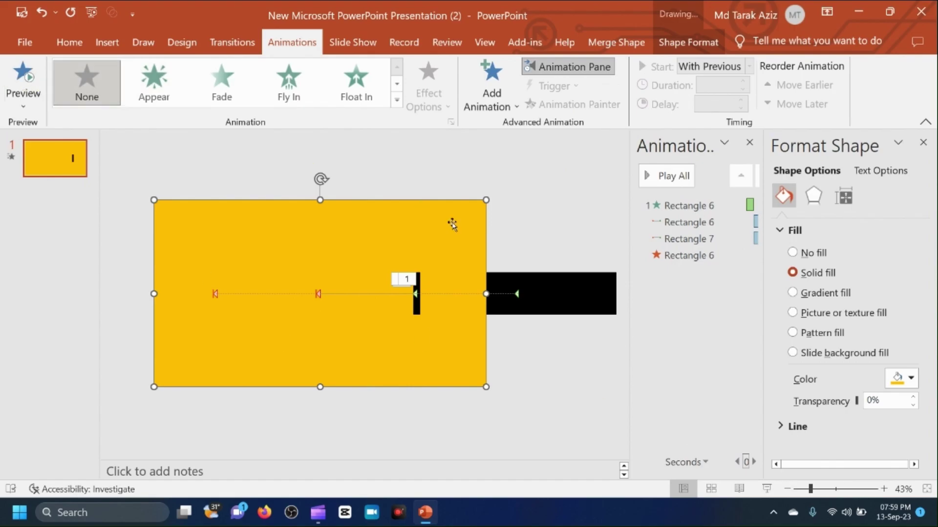
{"action": "left_click", "coordinate": [667, 204]}
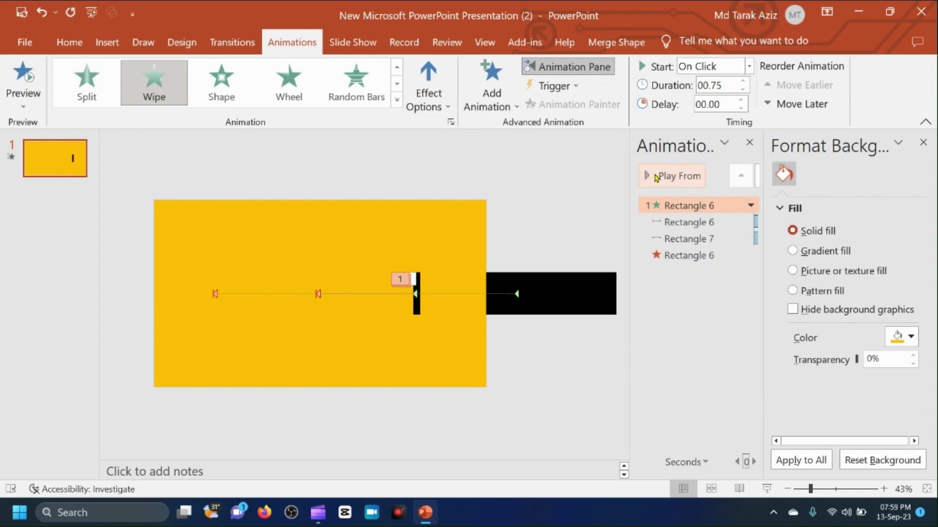
{"action": "left_click", "coordinate": [656, 177]}
- Export the presentation as an MPEG-4 video saved to the Desktop, then minimise PowerPoint
{"action": "left_click", "coordinate": [408, 44]}
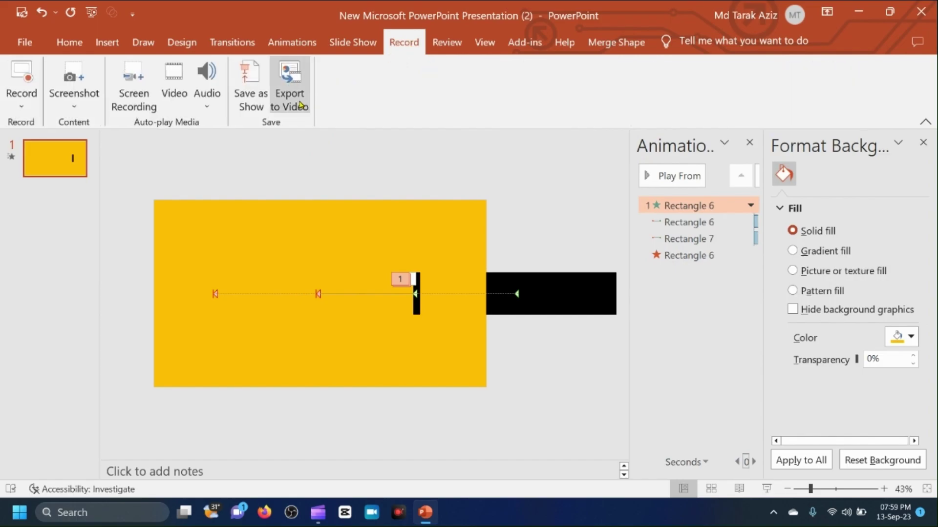
{"action": "left_click", "coordinate": [301, 105]}
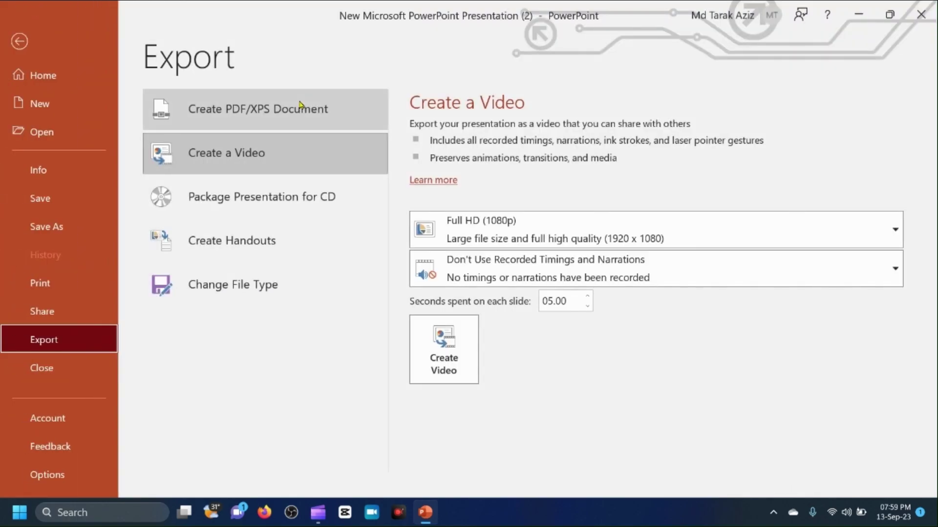
{"action": "left_click", "coordinate": [454, 361]}
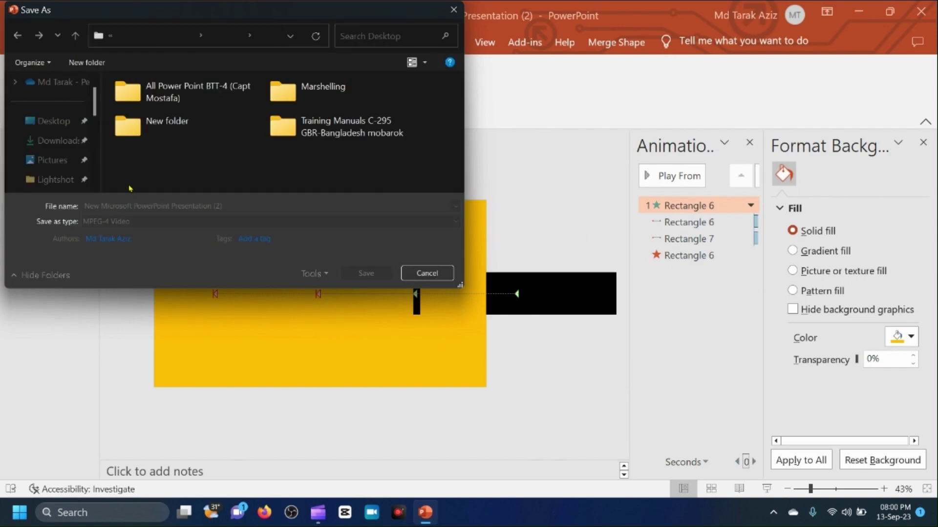
{"action": "left_click", "coordinate": [59, 126]}
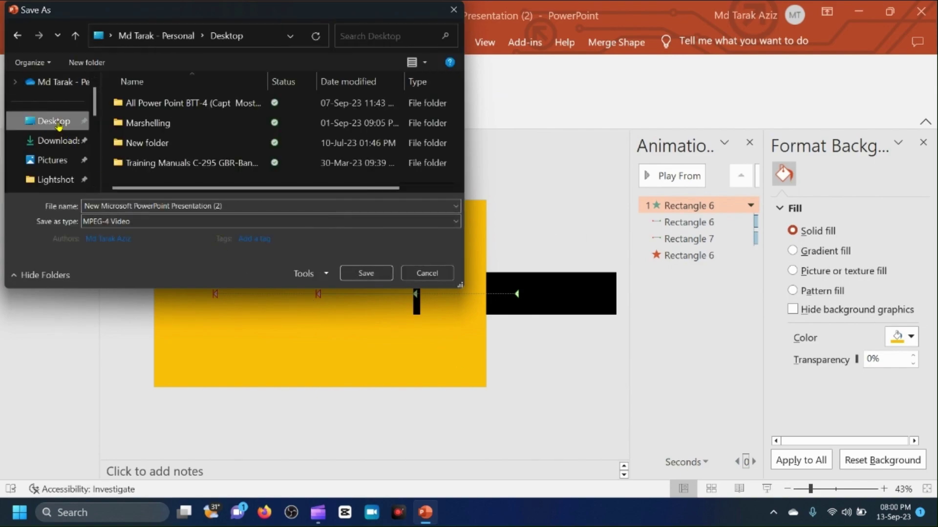
{"action": "left_click", "coordinate": [367, 273]}
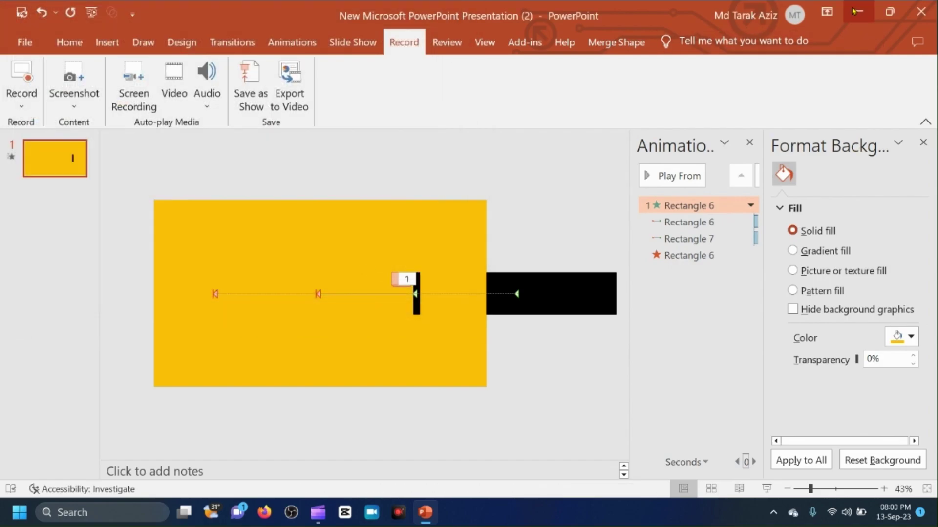
{"action": "left_click", "coordinate": [858, 12]}
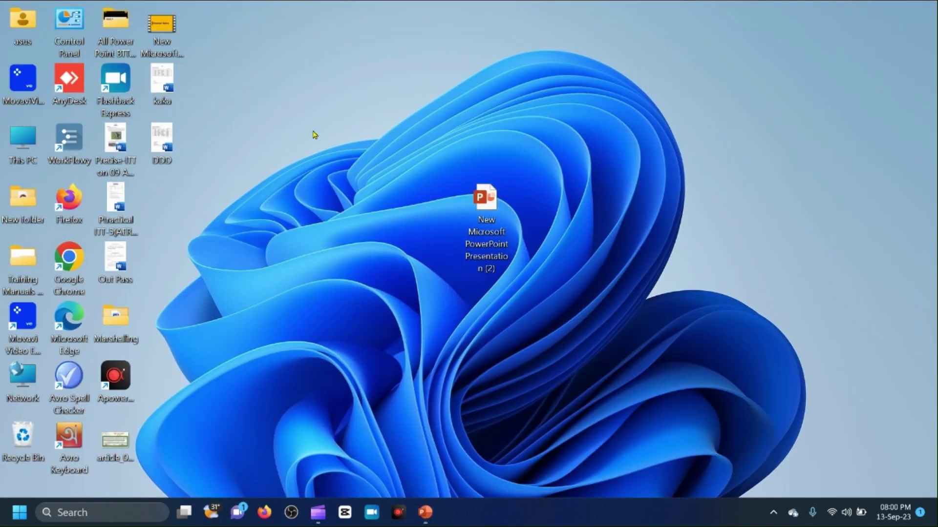
- Move the exported video file onto the desktop and open it in Media Player for playback
{"action": "left_click_drag", "start_coordinate": [164, 20], "coordinate": [304, 134]}
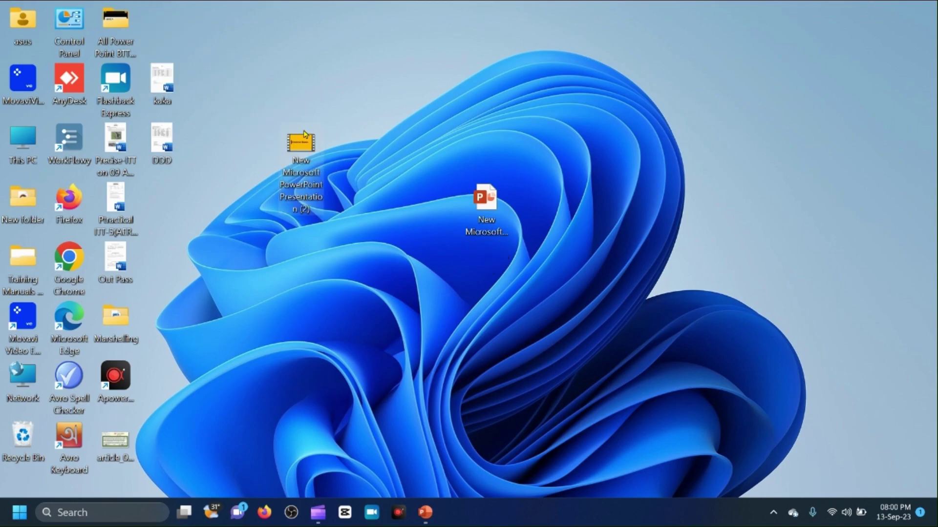
{"action": "double_click", "coordinate": [303, 144]}
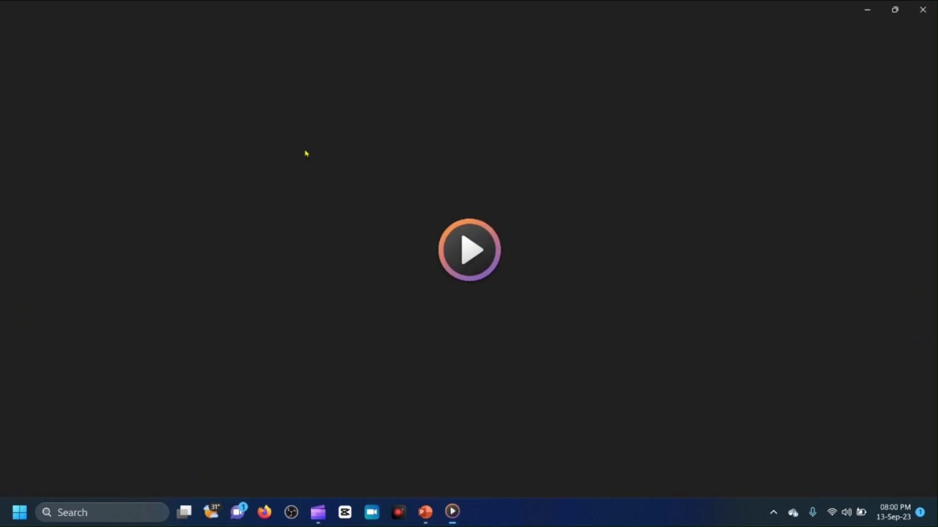